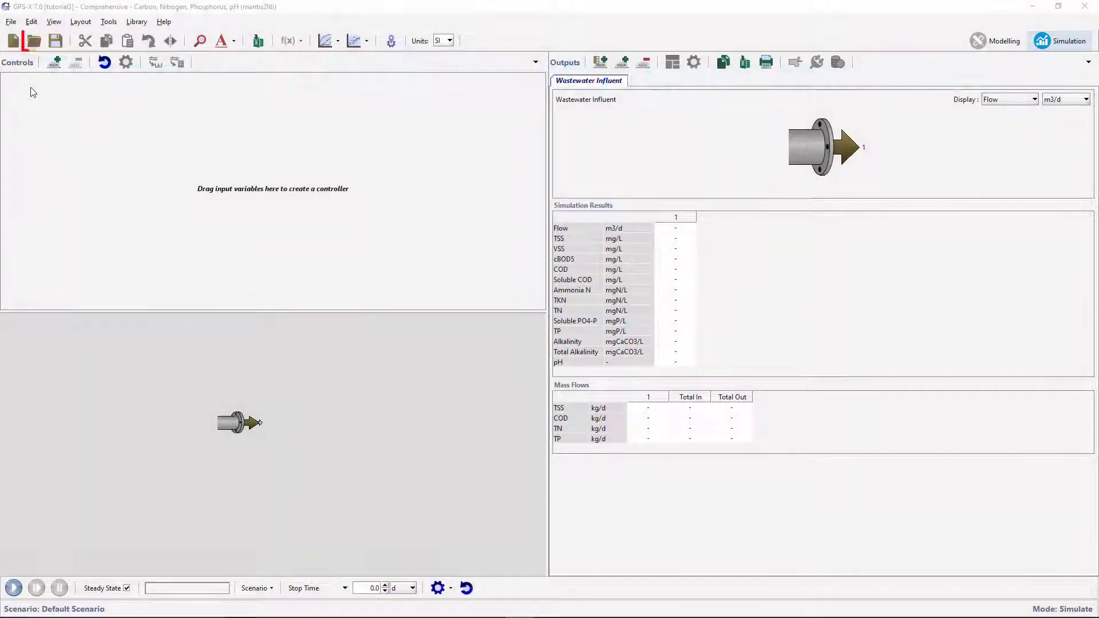
# Step: Open the tutorial1.lyt layout
pyautogui.click(34, 40)
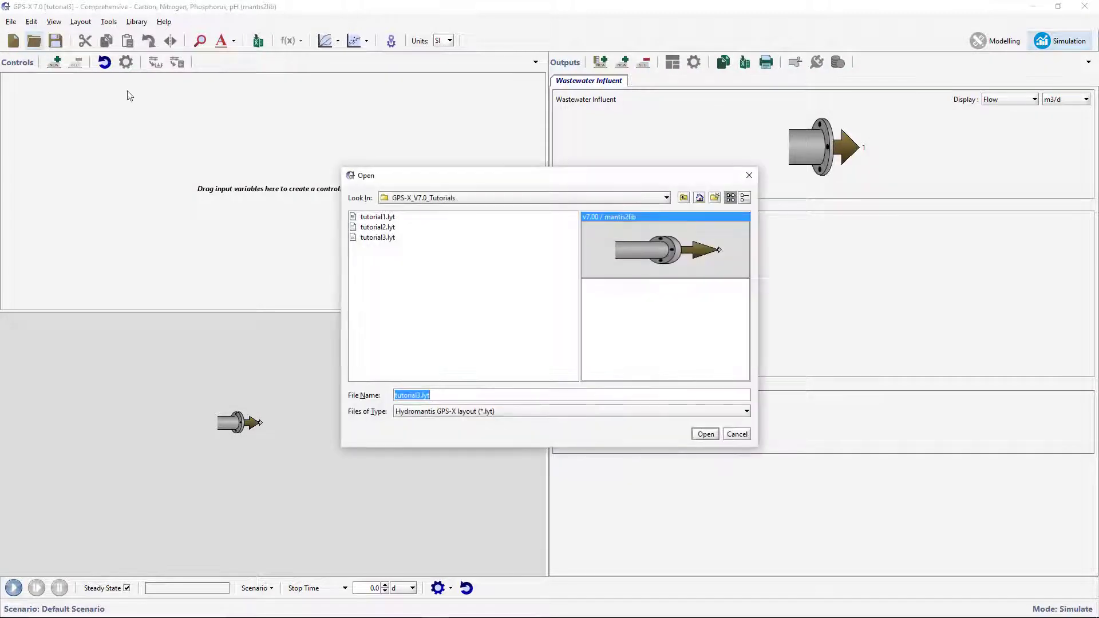
pyautogui.click(366, 216)
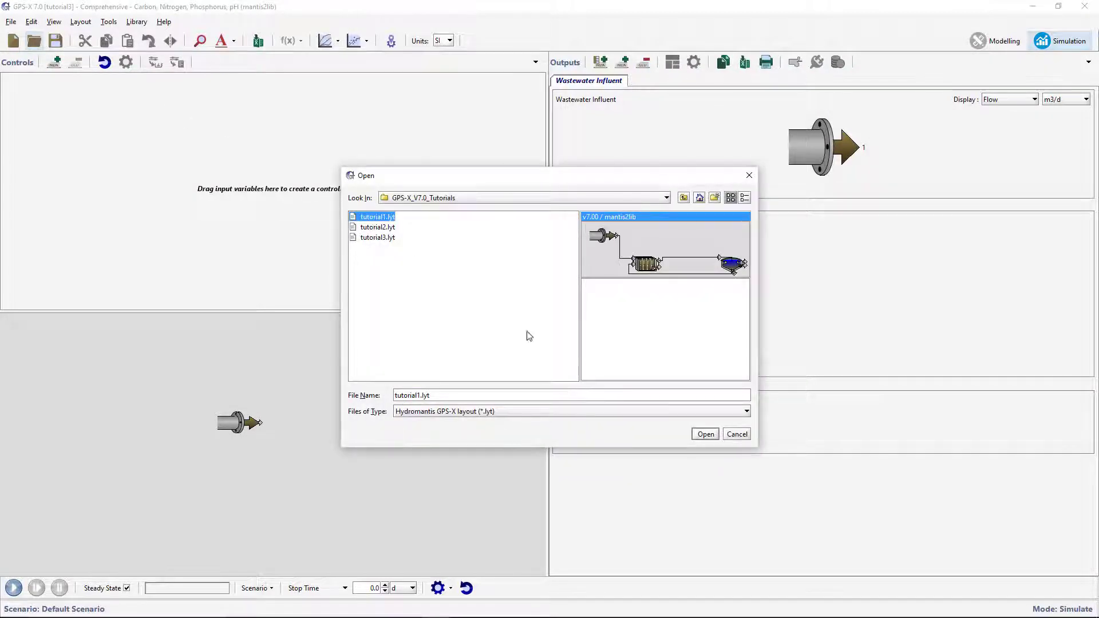
pyautogui.click(706, 434)
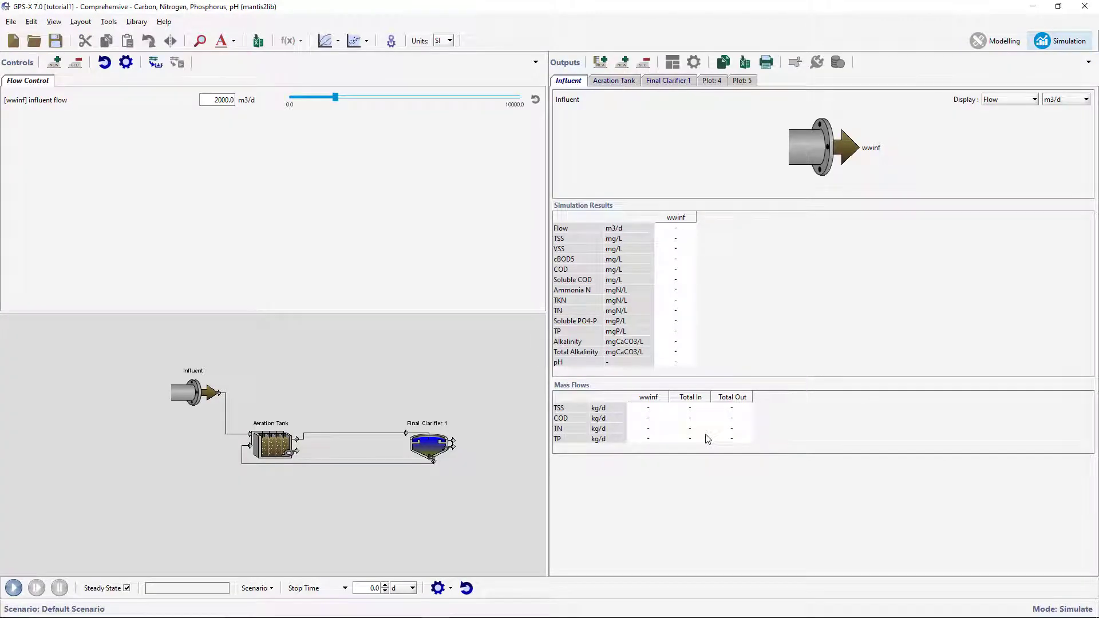
# Step: Browse the Tutorials sample layouts under File > Sample Layouts, then cancel without opening one
pyautogui.click(10, 22)
pyautogui.click(31, 66)
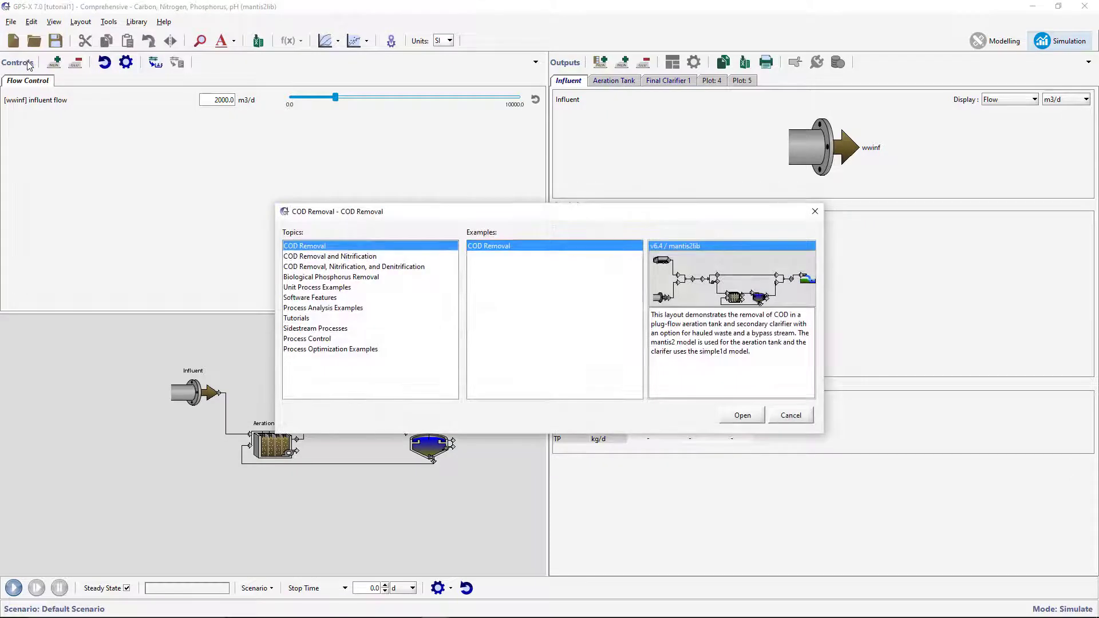
pyautogui.click(292, 319)
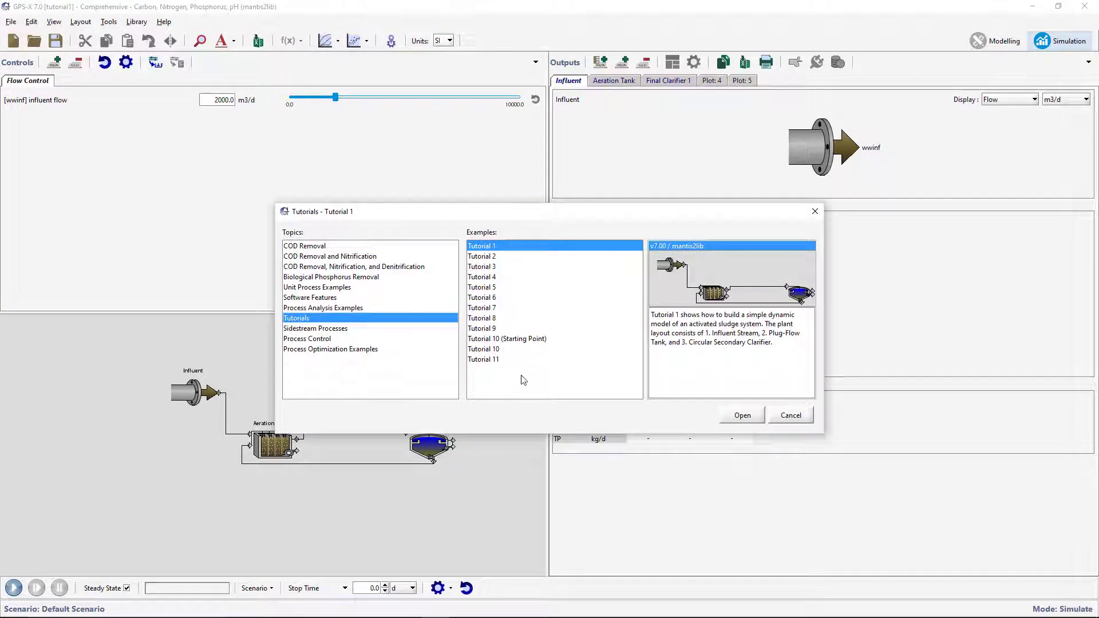
pyautogui.click(791, 416)
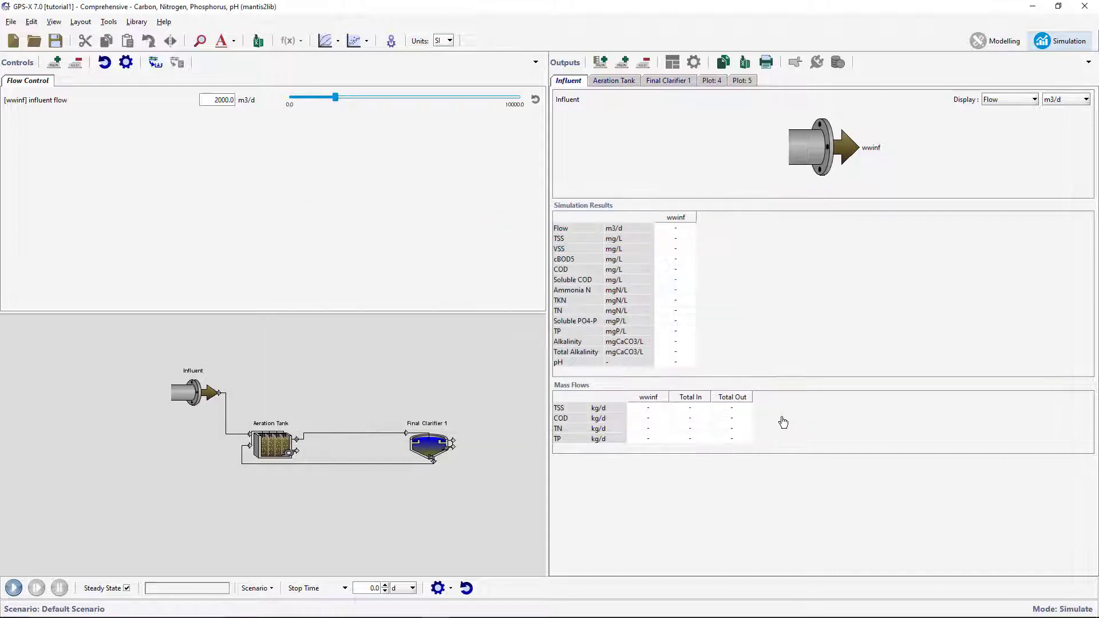
# Step: Save a copy of the layout under the file name tutorial4
pyautogui.click(13, 22)
pyautogui.click(35, 113)
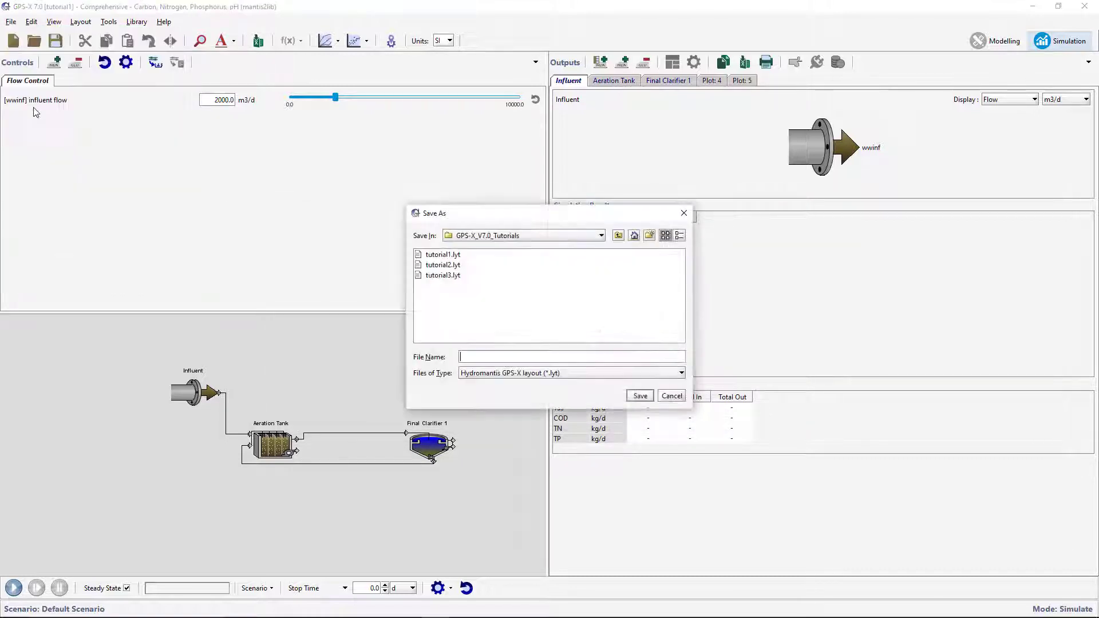
pyautogui.write('tutorial4')
pyautogui.press('Return')
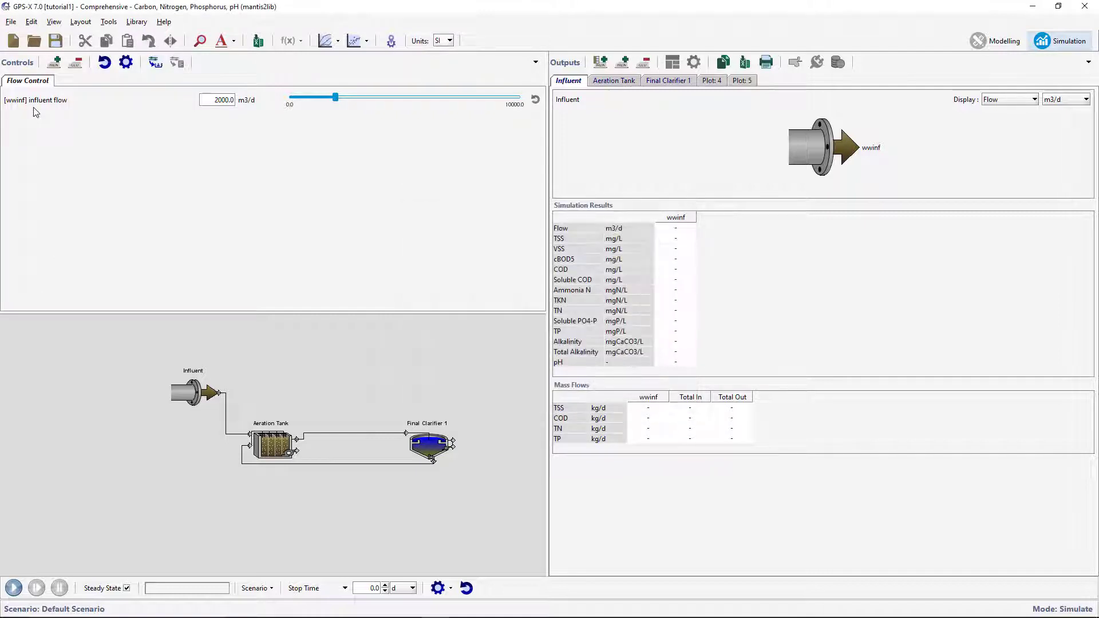
# Step: Open the Influent's Influent Characterization settings with the advisor collapsed to user inputs
pyautogui.rightClick(182, 391)
pyautogui.moveTo(188, 423)
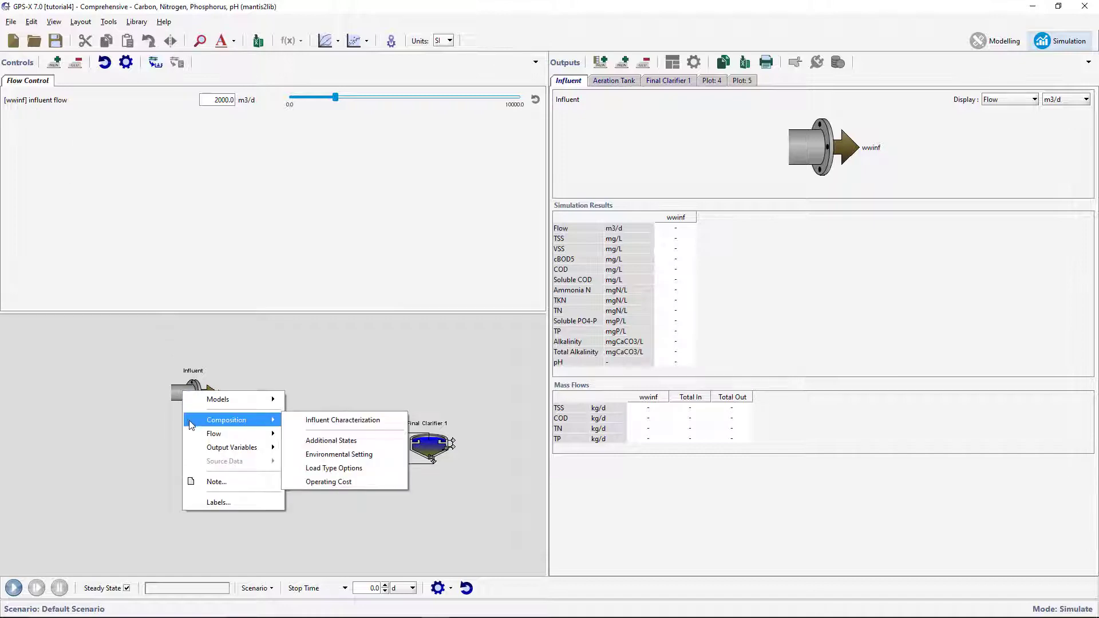
pyautogui.click(295, 421)
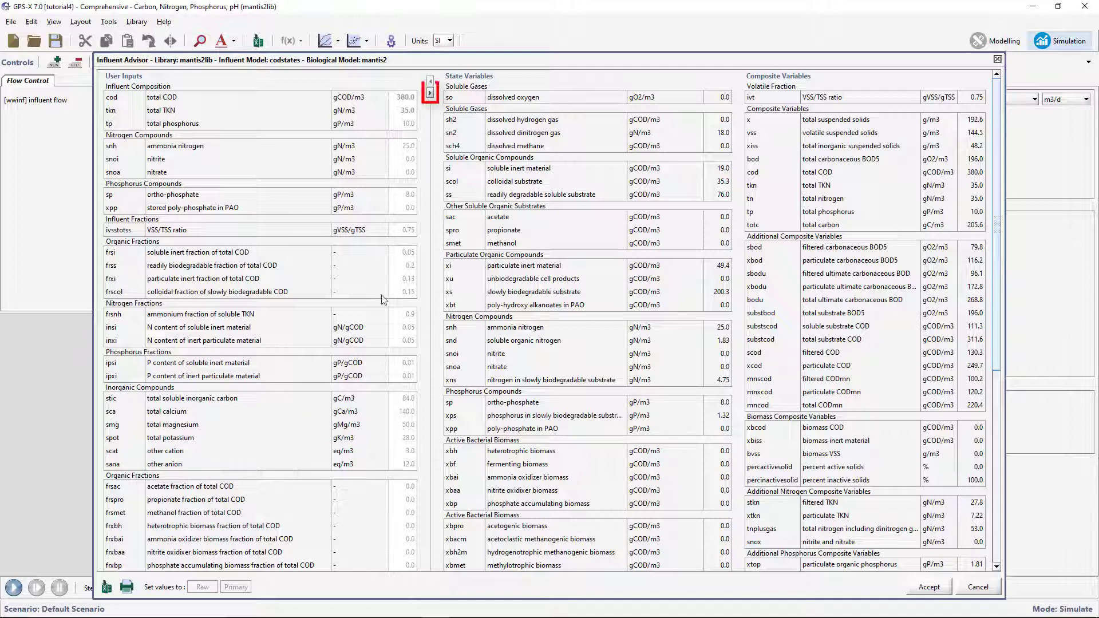
pyautogui.click(430, 92)
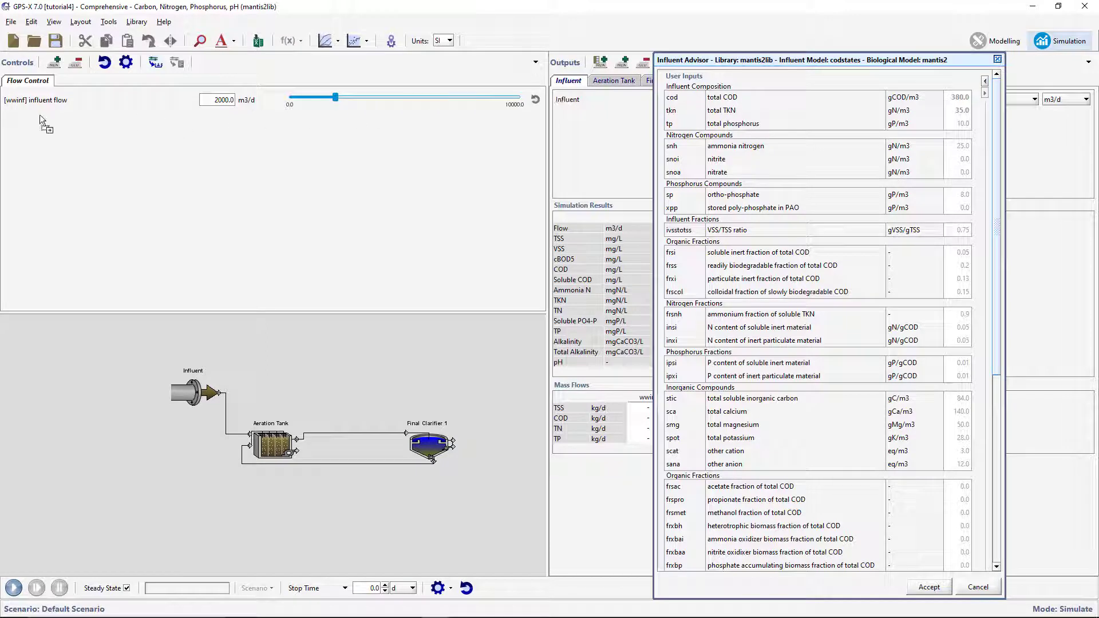
# Step: Add total COD, total TKN and ammonia nitrogen controls to Flow Control and accept
pyautogui.moveTo(40, 115); pyautogui.dragTo(40, 116)
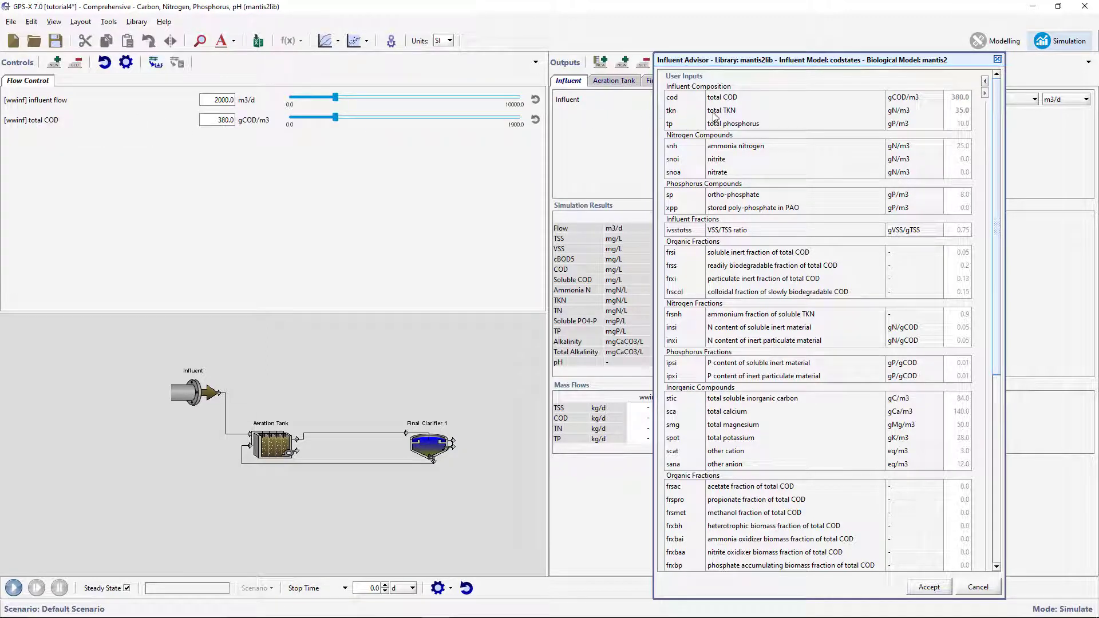
pyautogui.moveTo(716, 116); pyautogui.dragTo(228, 146)
pyautogui.moveTo(67, 146); pyautogui.dragTo(67, 146)
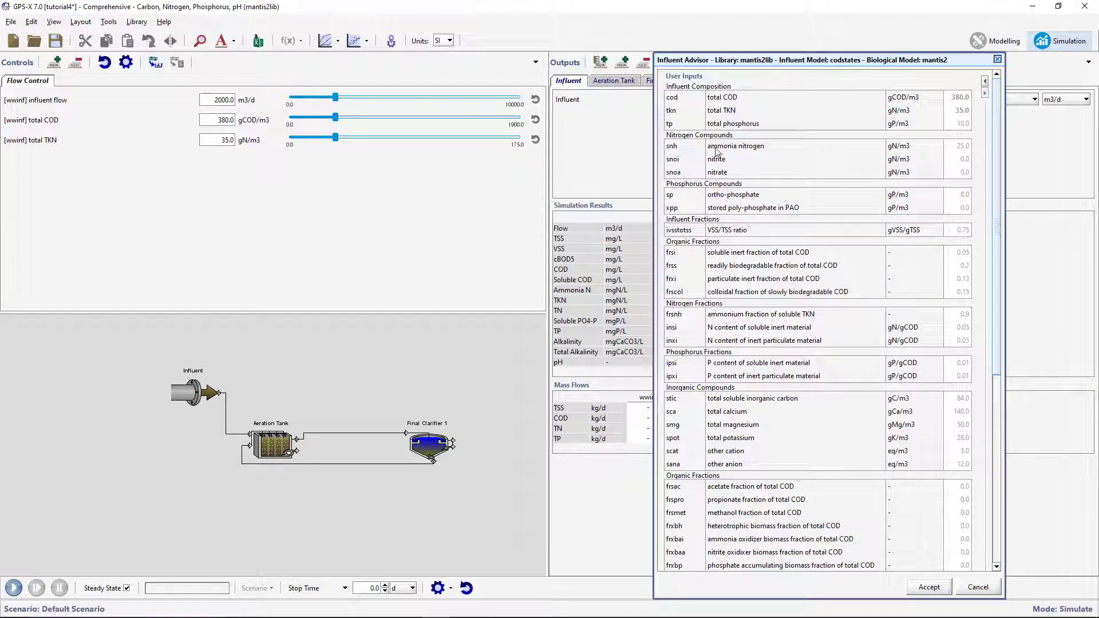
pyautogui.moveTo(716, 151); pyautogui.dragTo(528, 161)
pyautogui.moveTo(87, 174); pyautogui.dragTo(67, 173)
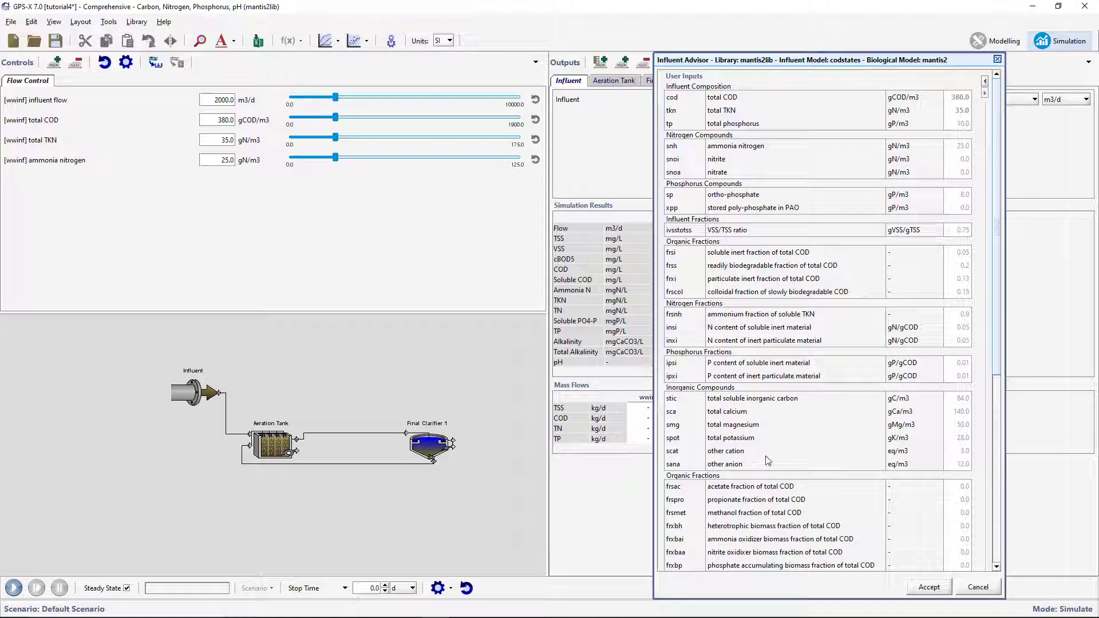
pyautogui.click(928, 589)
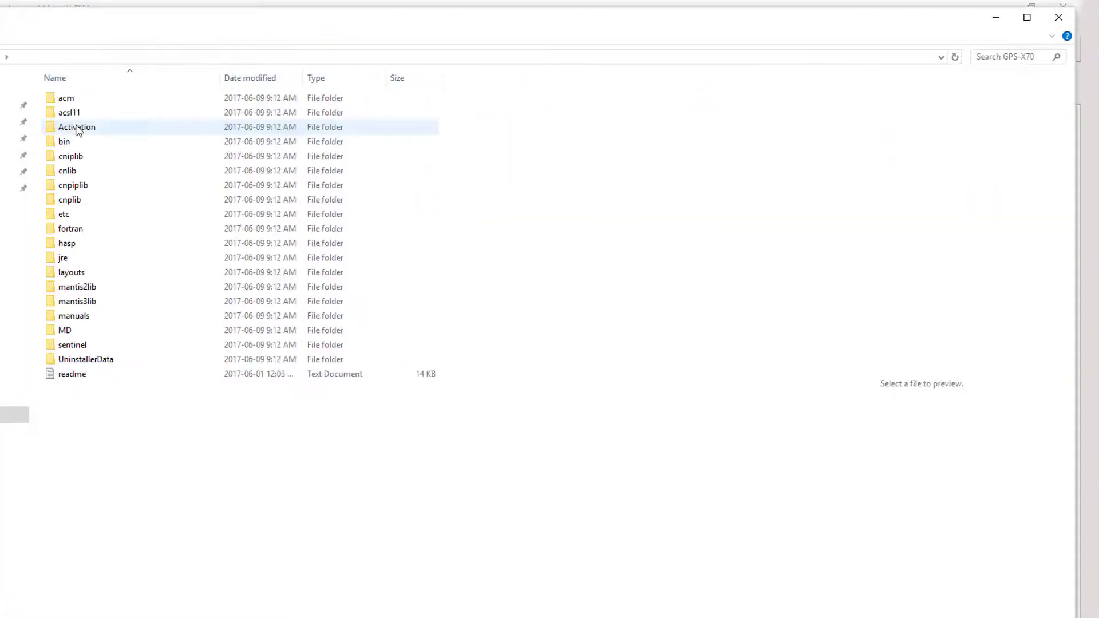
# Step: Open tutorial-4-example-data from the layouts > 08tutorials folder in Excel
pyautogui.doubleClick(80, 272)
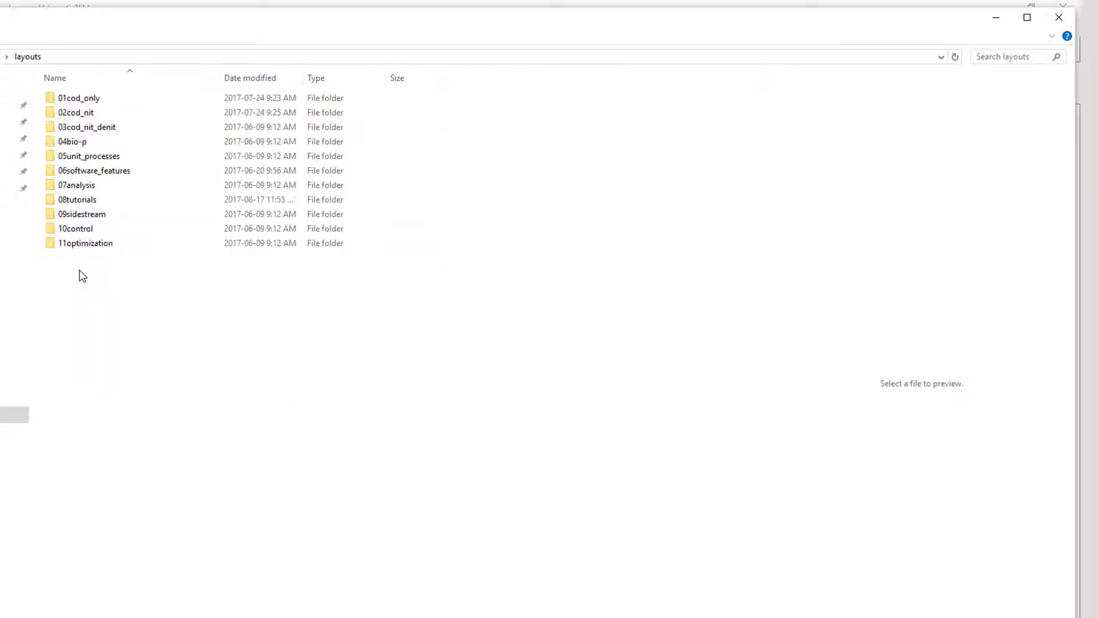
pyautogui.doubleClick(80, 200)
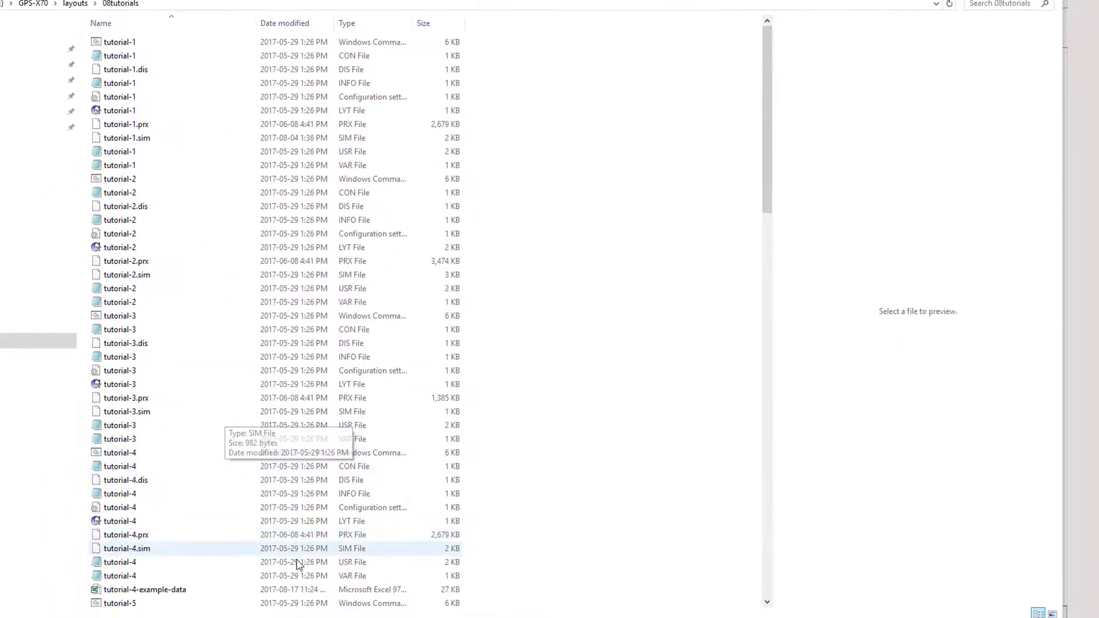
pyautogui.doubleClick(306, 590)
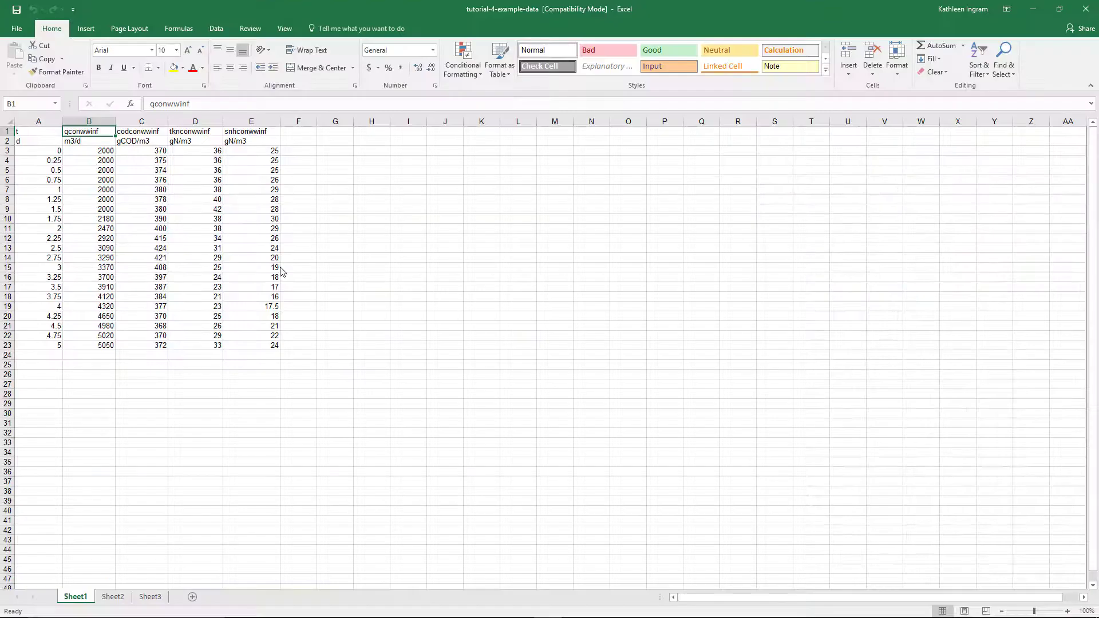
# Step: Save a copy of the tutorial-4-example-data workbook with File > Save As
pyautogui.click(17, 28)
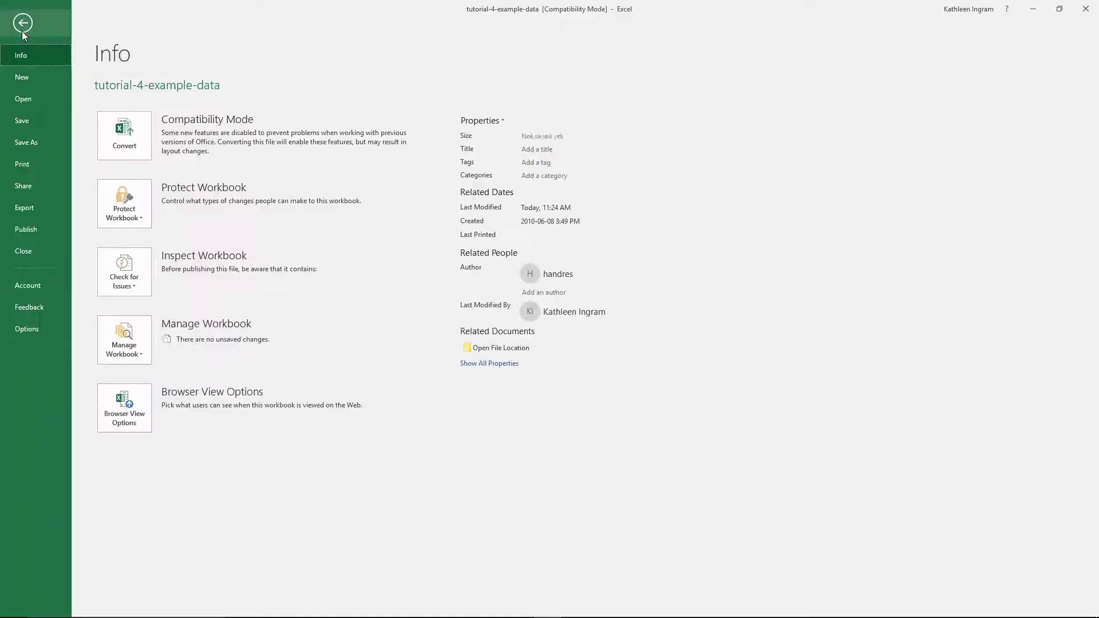
pyautogui.click(23, 142)
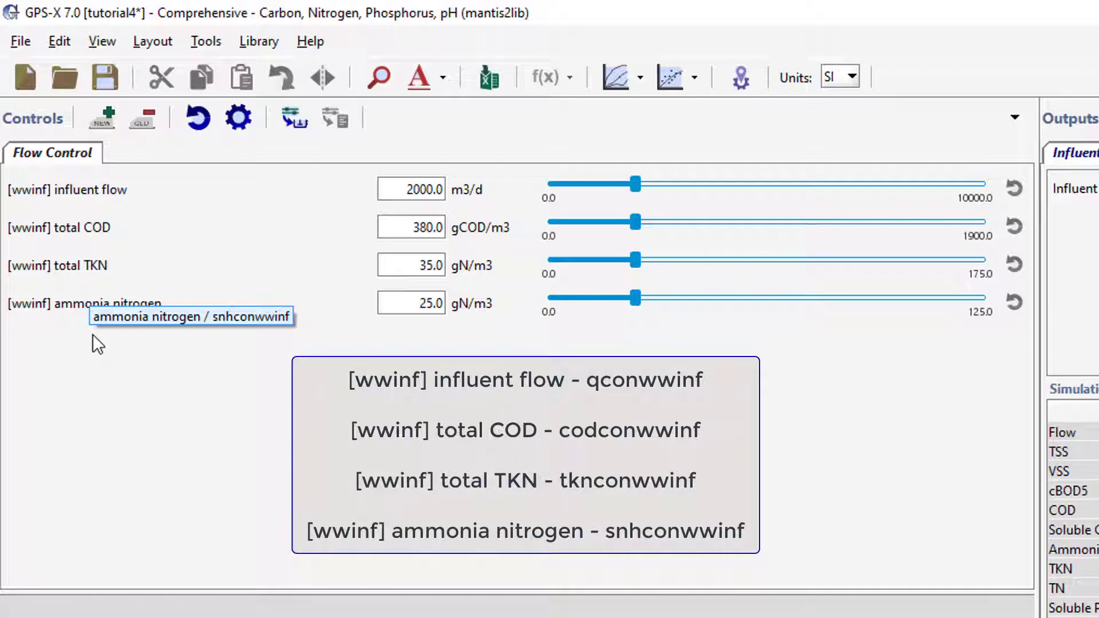
# Step: Paste the influent flow's cryptic name qconwwinf into cell B1 and save the workbook
pyautogui.rightClick(84, 189)
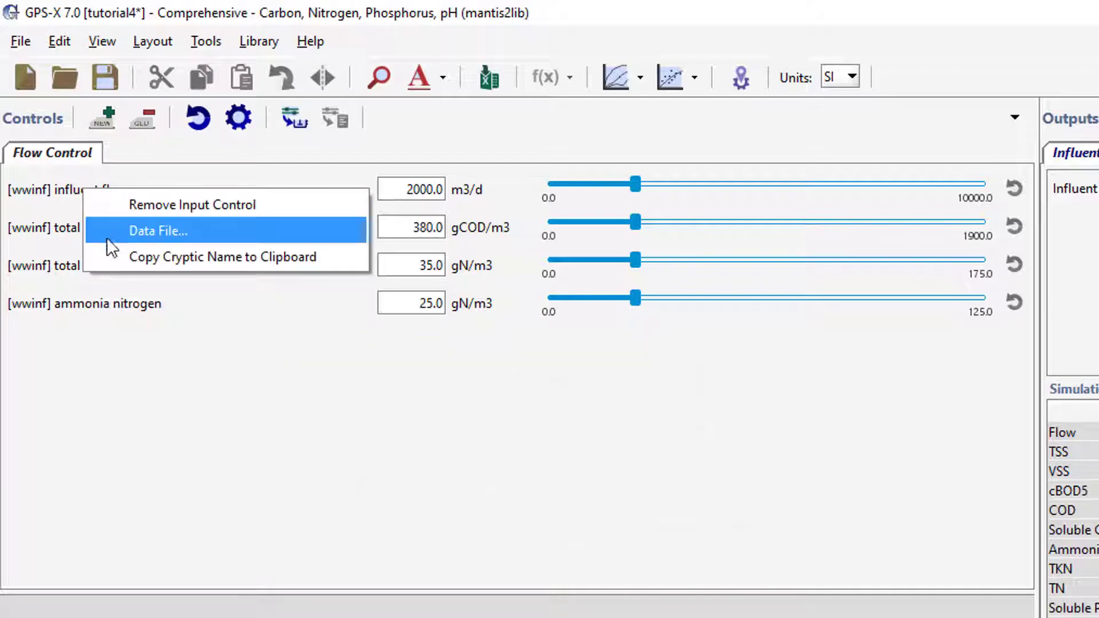
pyautogui.click(107, 255)
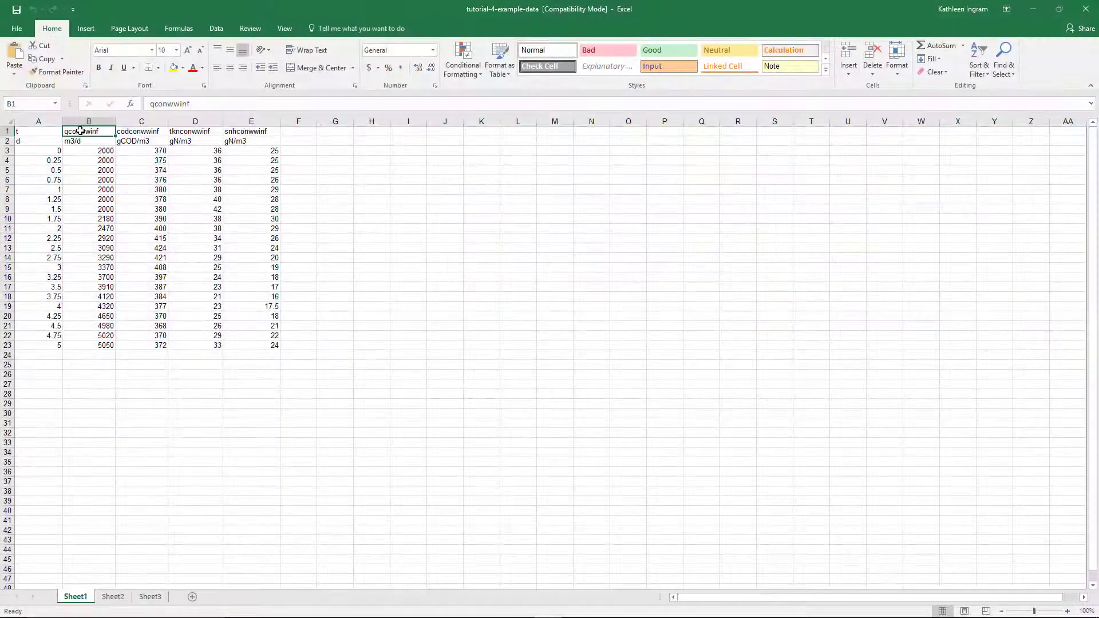
pyautogui.rightClick(82, 131)
pyautogui.click(105, 182)
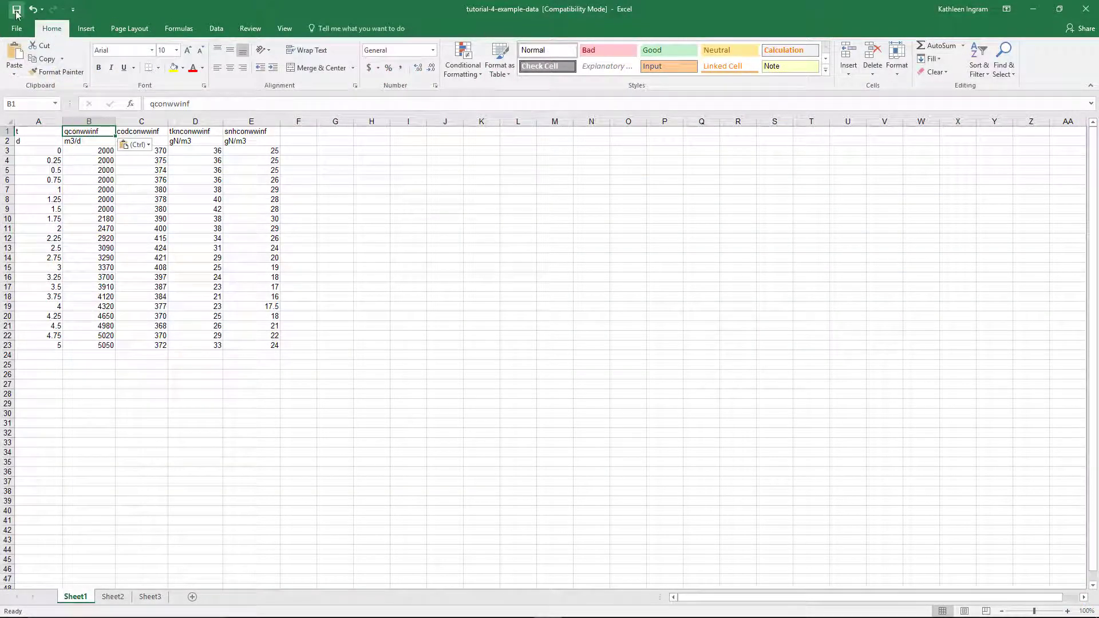
pyautogui.click(17, 9)
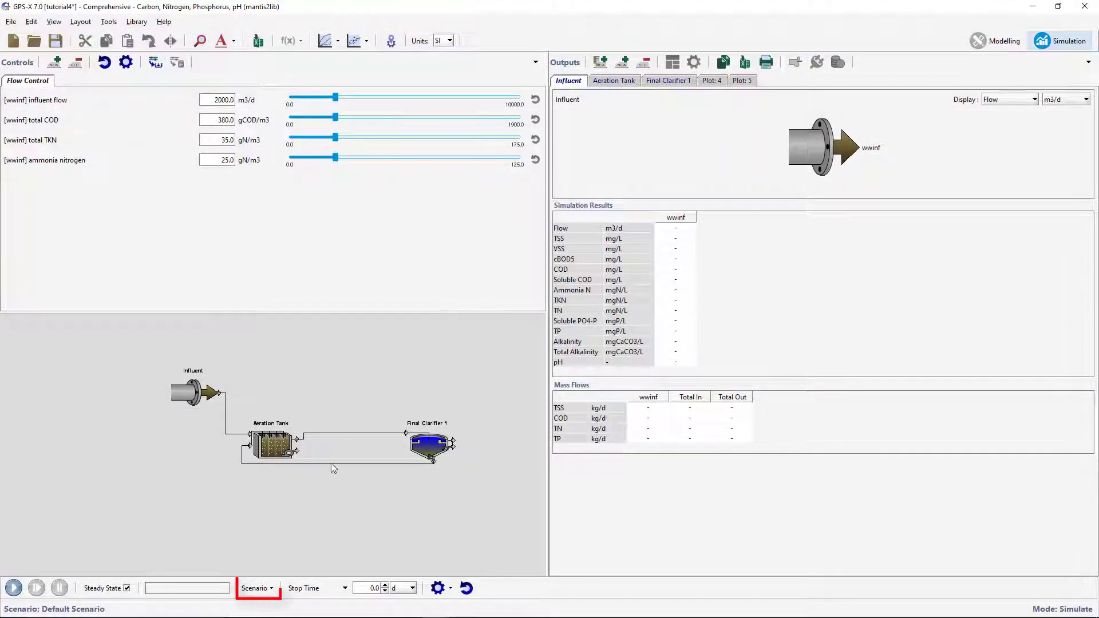
# Step: Add tutorial-4-example-data.xls to the scenario configuration's data files and close it
pyautogui.click(270, 589)
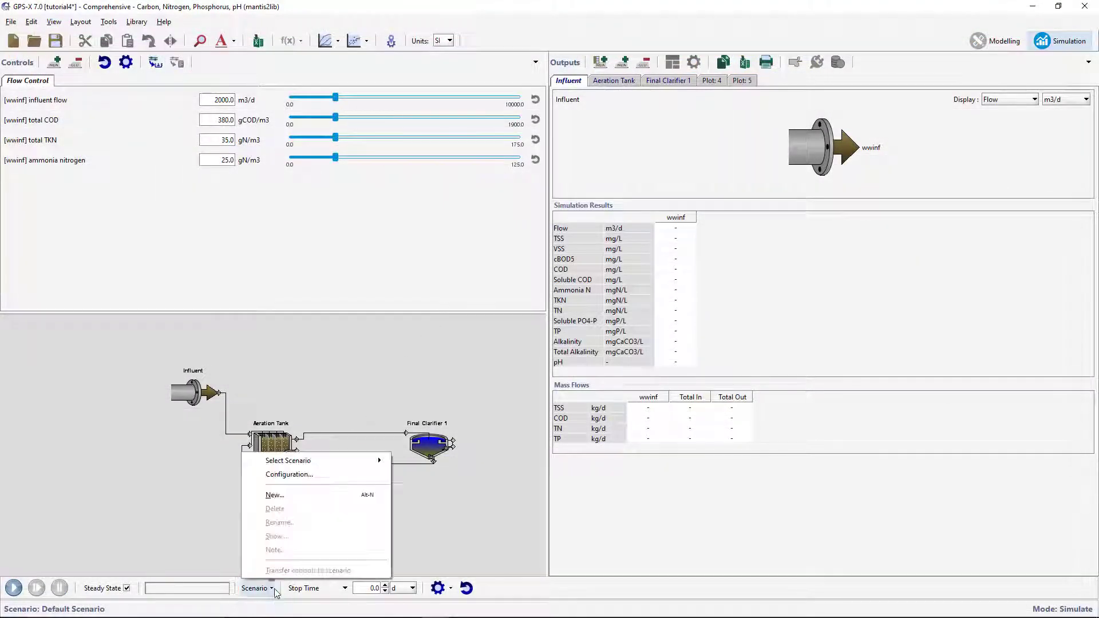
pyautogui.click(280, 475)
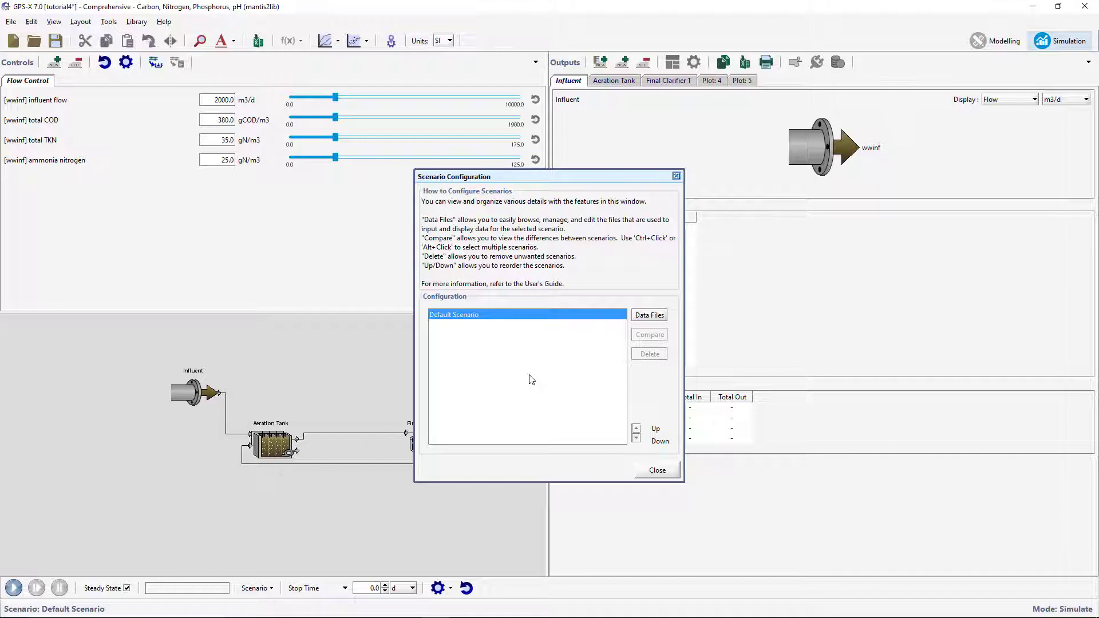
pyautogui.click(648, 315)
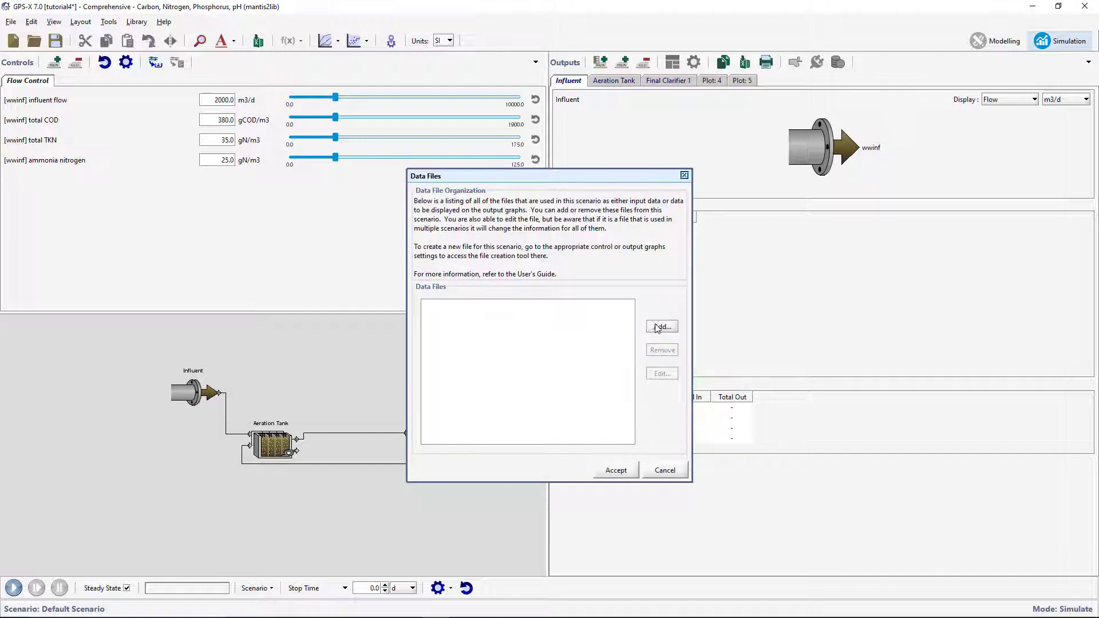
pyautogui.click(658, 328)
pyautogui.click(615, 294)
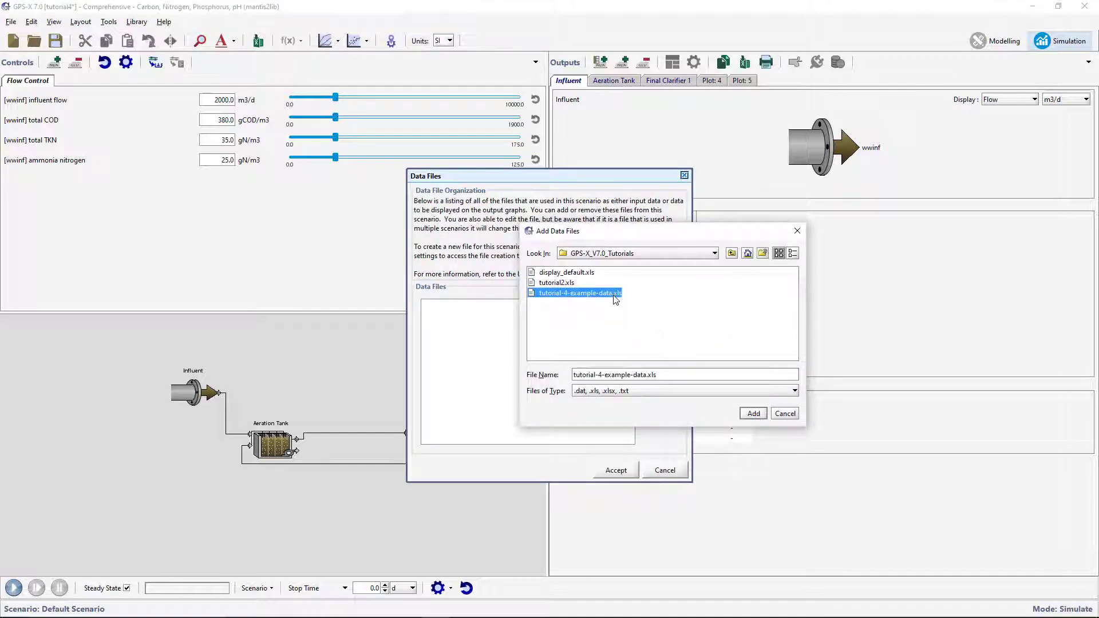
pyautogui.click(748, 415)
pyautogui.click(628, 471)
pyautogui.click(646, 472)
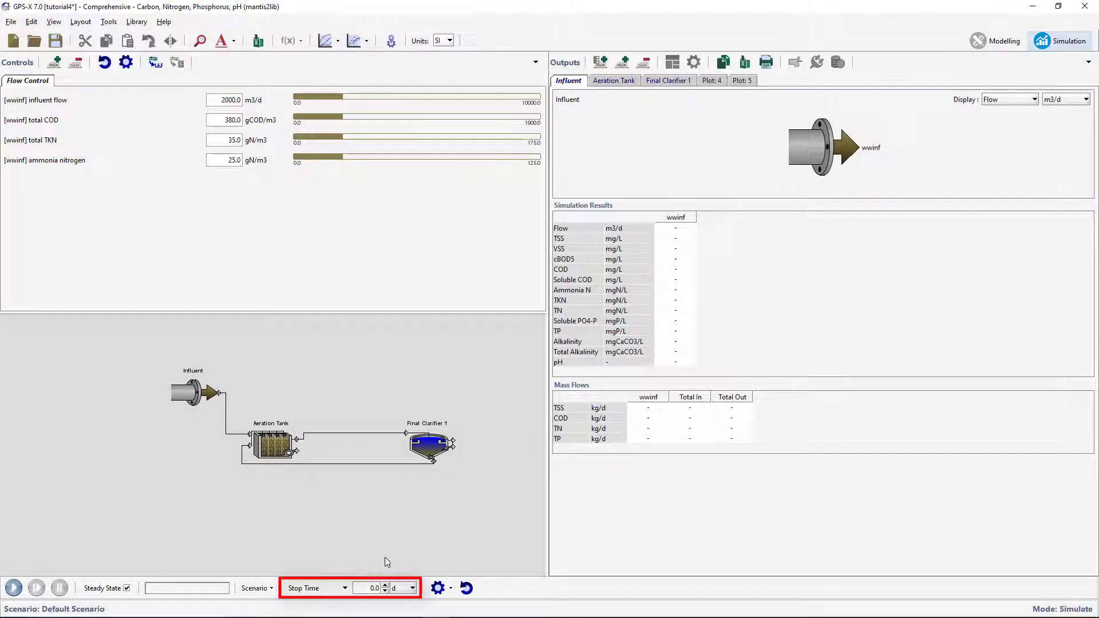
# Step: Run a 5-day simulation and view the Plot 4 flow/TSS and Plot 5 solids profile
pyautogui.doubleClick(373, 588)
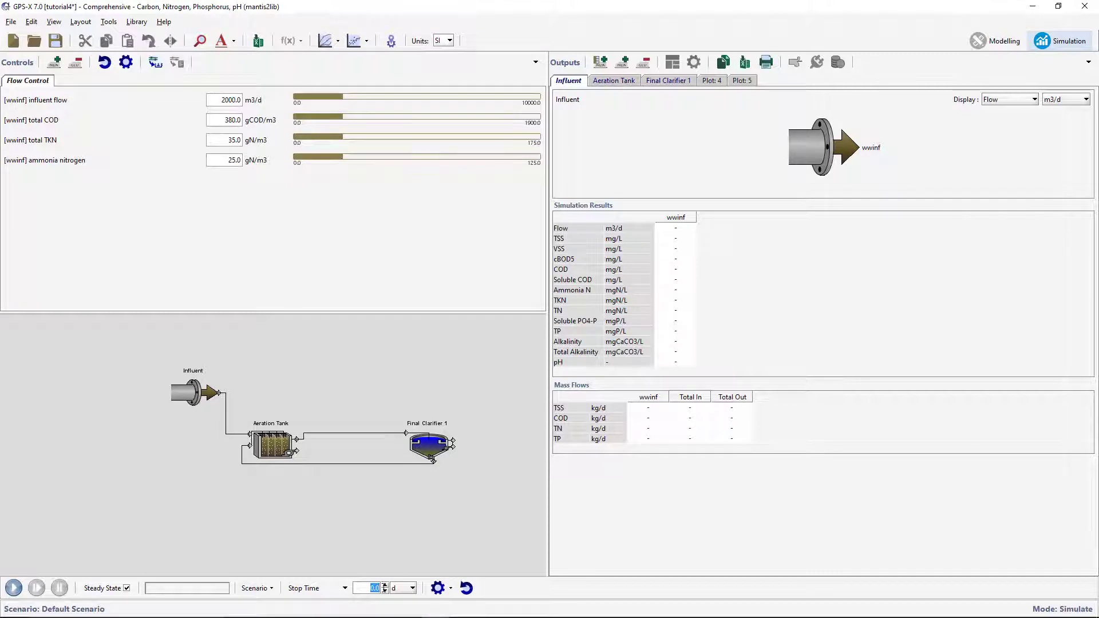
pyautogui.write('5')
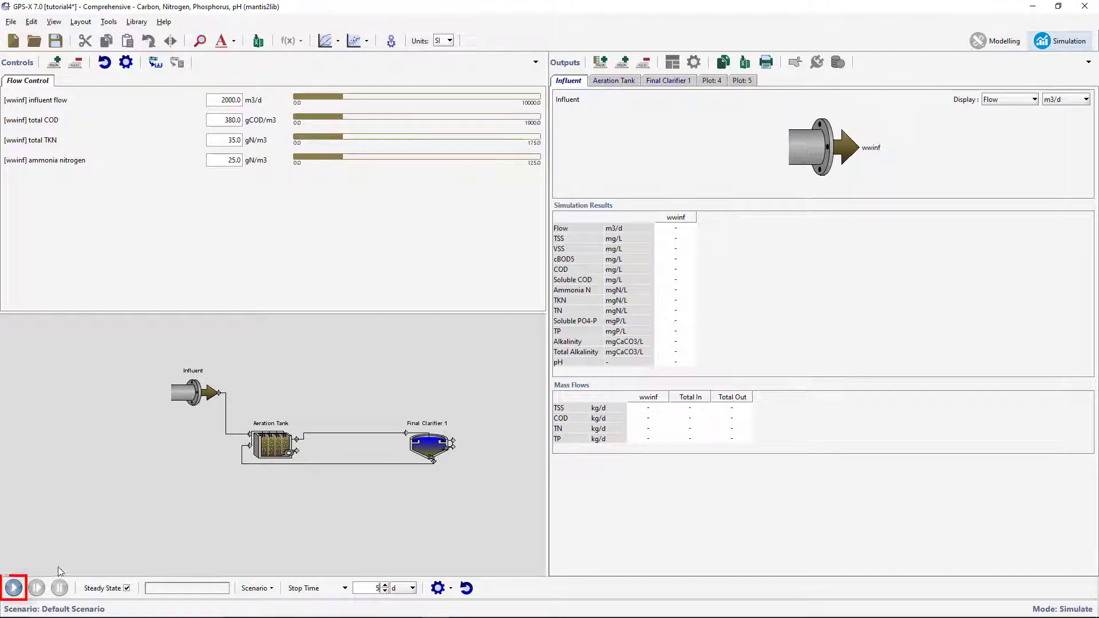
pyautogui.click(14, 588)
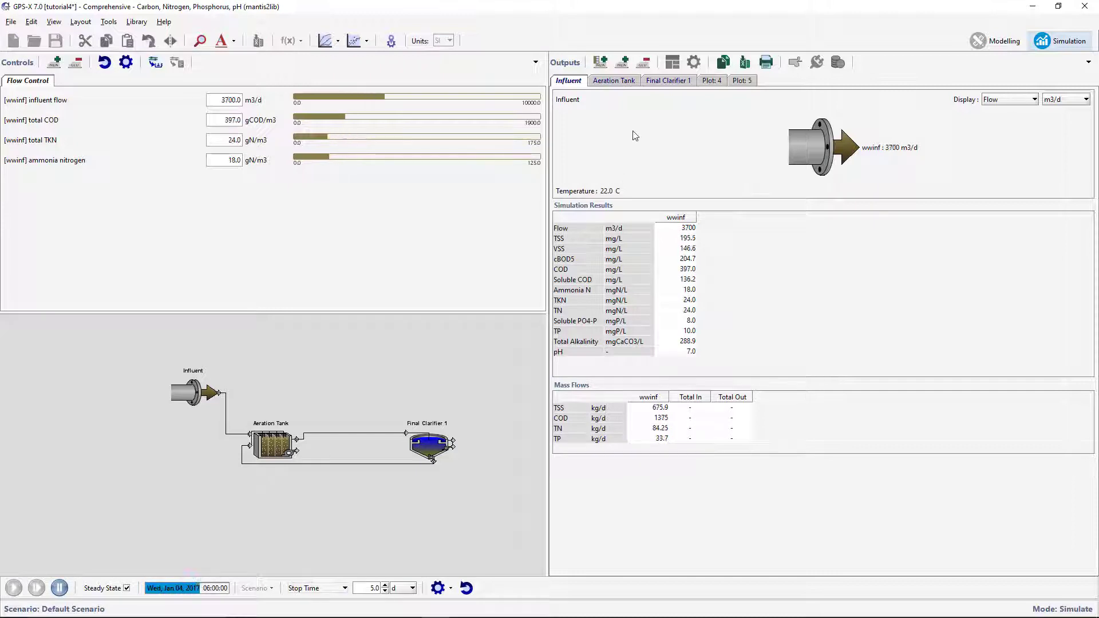
pyautogui.click(710, 83)
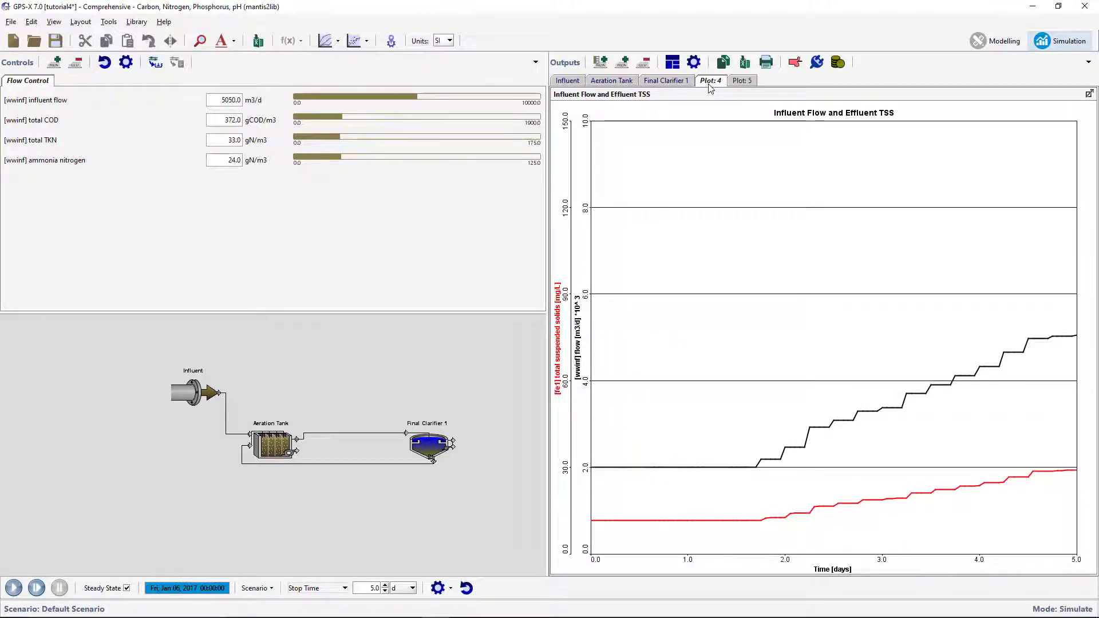
pyautogui.click(743, 81)
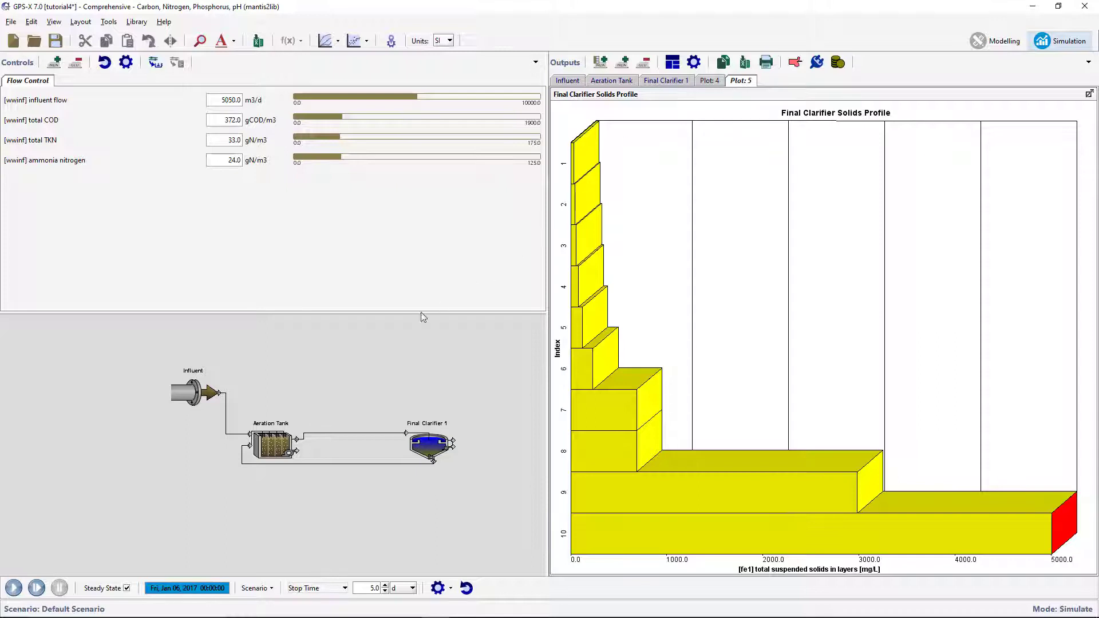
# Step: Add liquid temperature from Physical Environment Settings as a control on a new tab
pyautogui.rightClick(364, 344)
pyautogui.moveTo(396, 349)
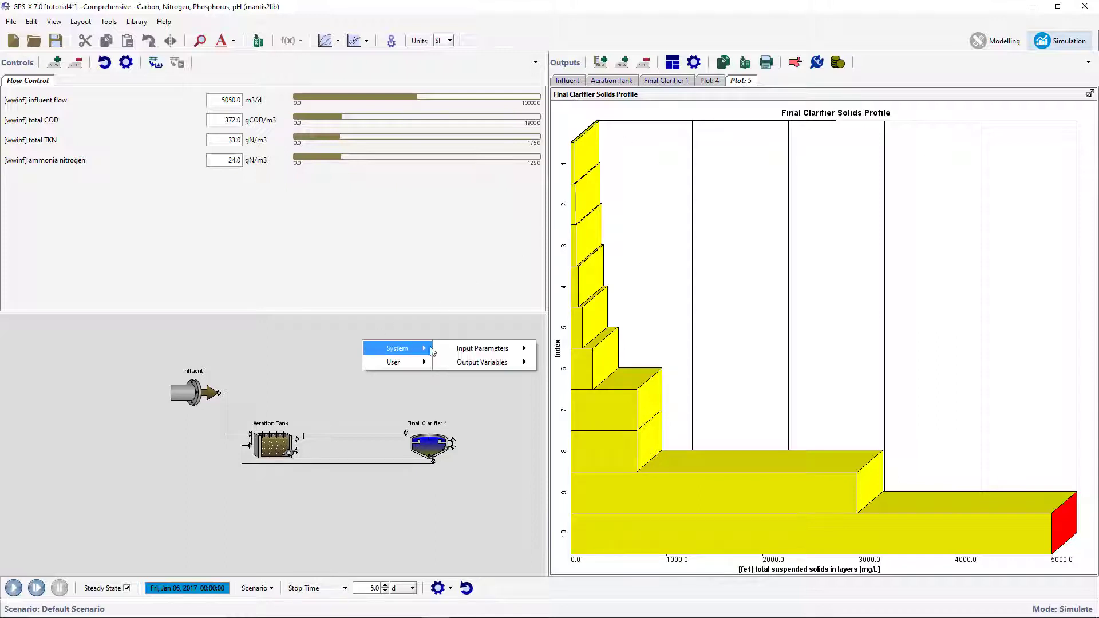
pyautogui.moveTo(463, 350)
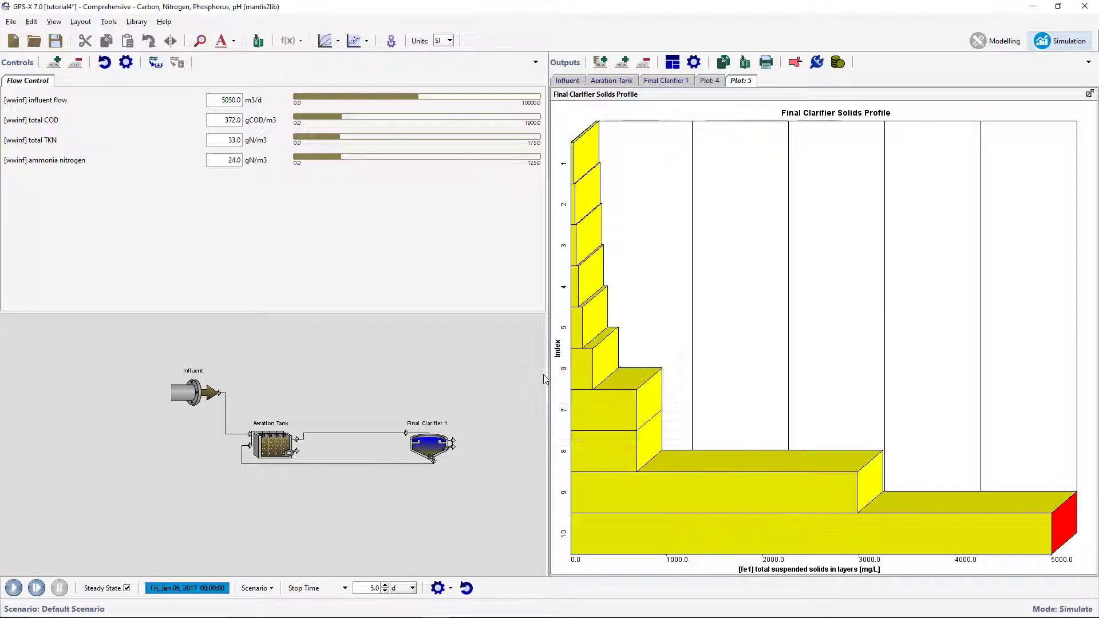
pyautogui.click(545, 376)
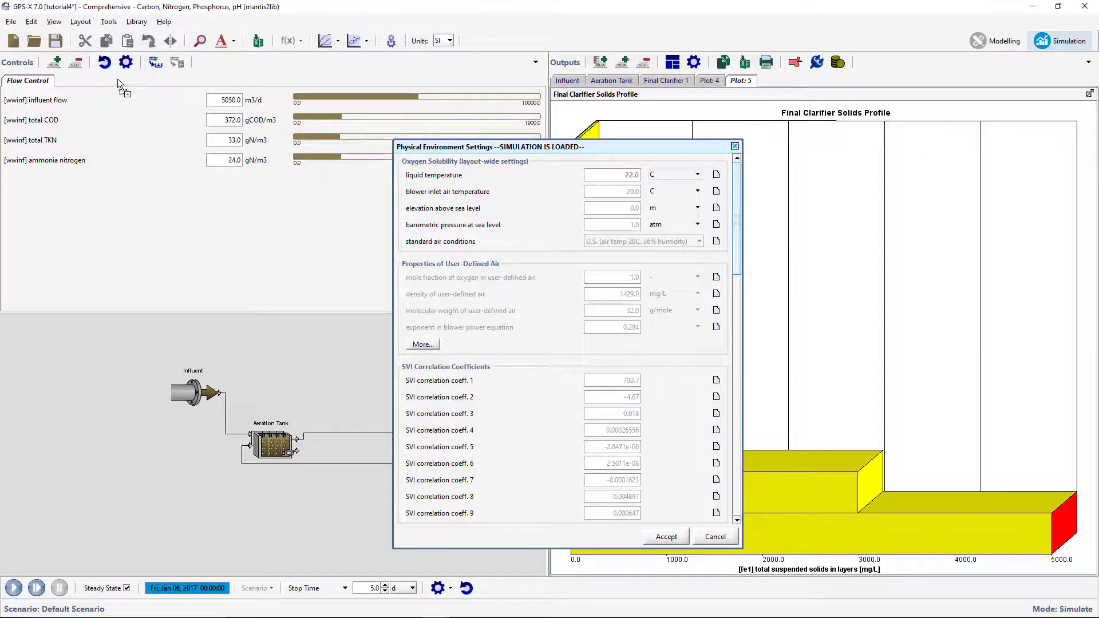
pyautogui.moveTo(74, 76); pyautogui.dragTo(64, 77)
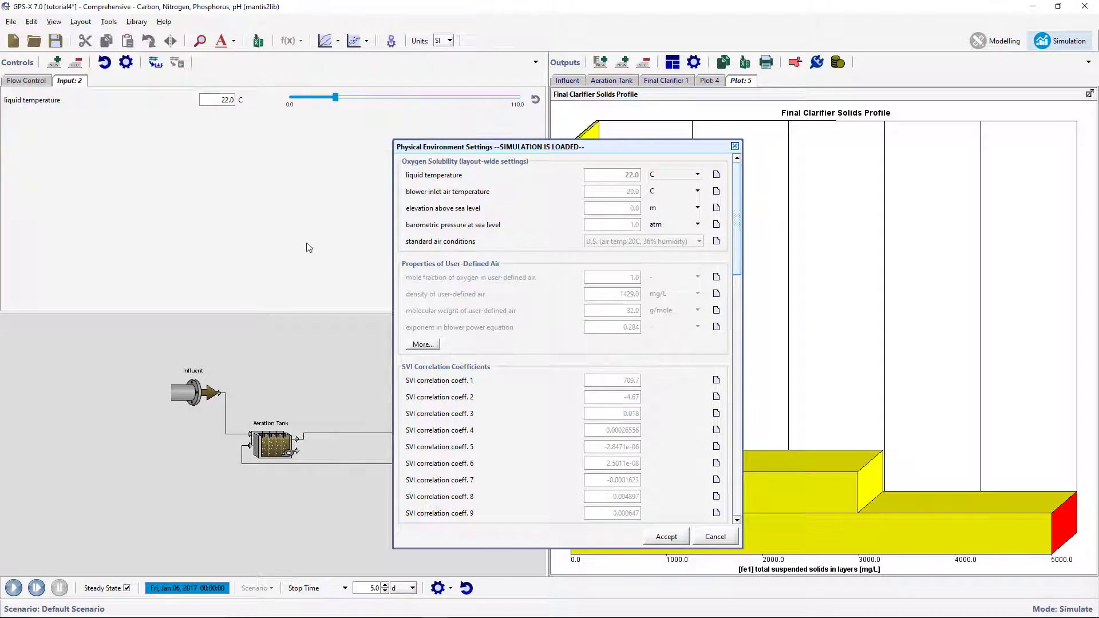
pyautogui.click(659, 539)
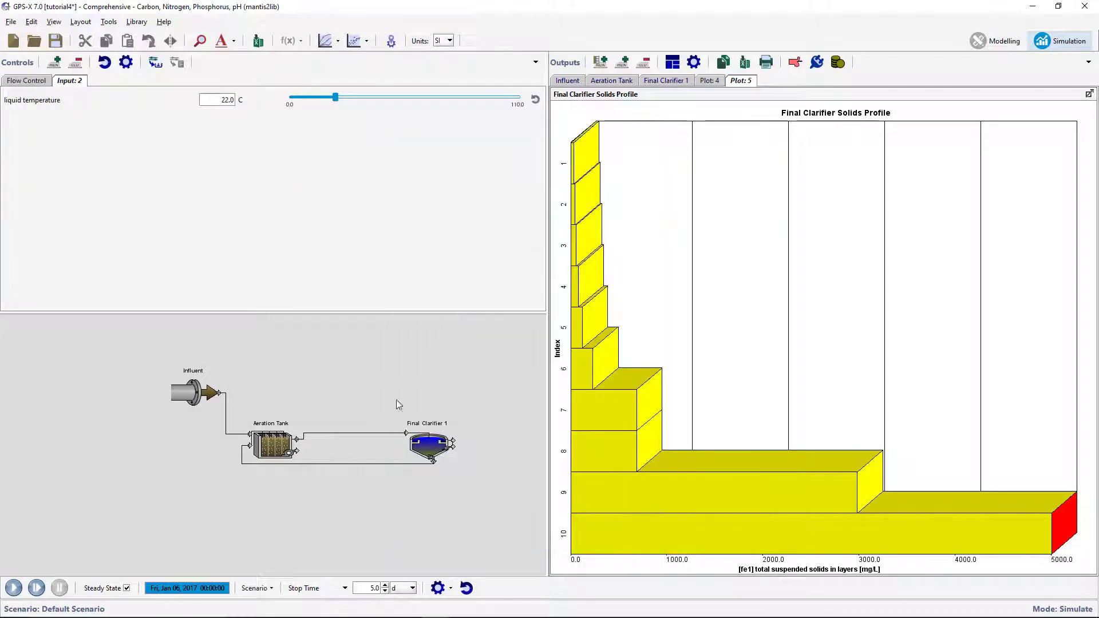
pyautogui.doubleClick(71, 82)
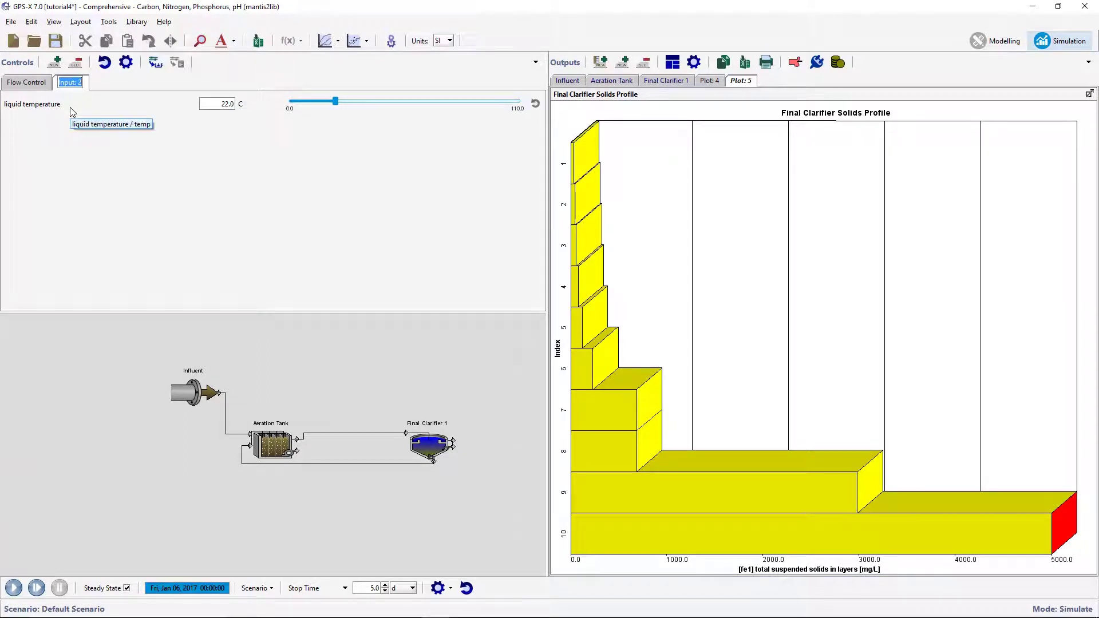
# Step: Name the tab Temperature and give liquid temperature a data file of 17–24 C over days 1–5
pyautogui.write('Tem')
pyautogui.press('Return')
pyautogui.rightClick(53, 100)
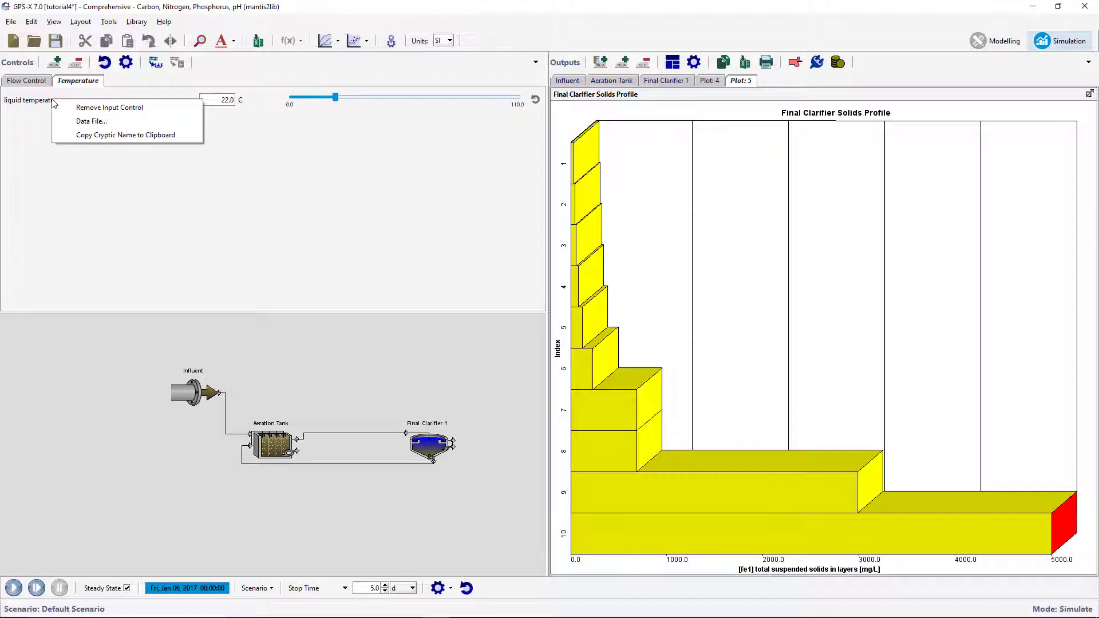
pyautogui.click(75, 121)
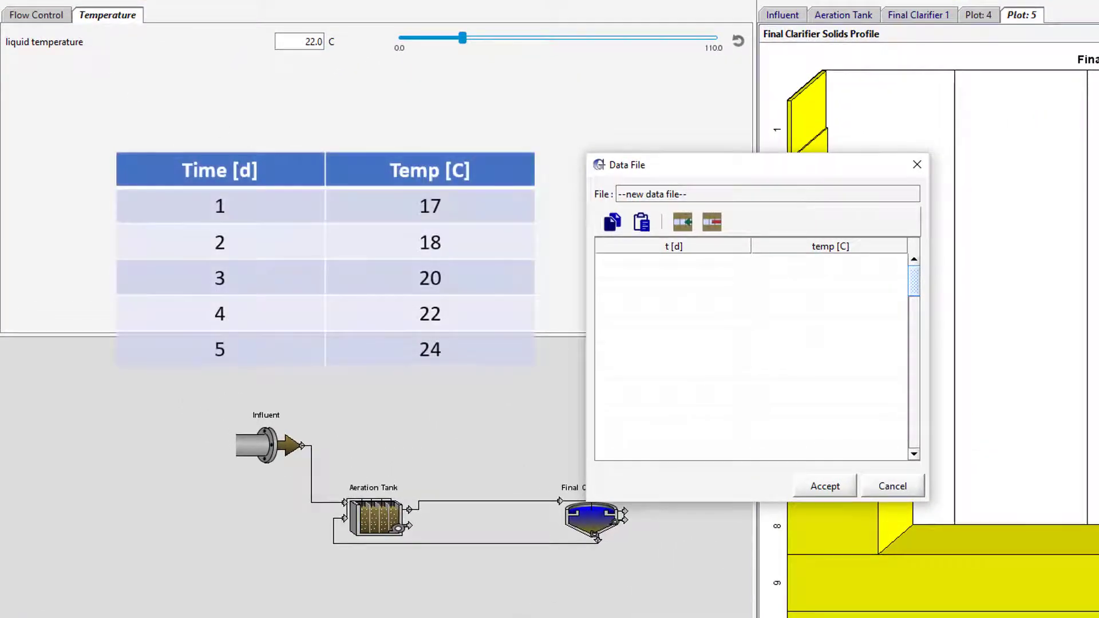
pyautogui.click(666, 259)
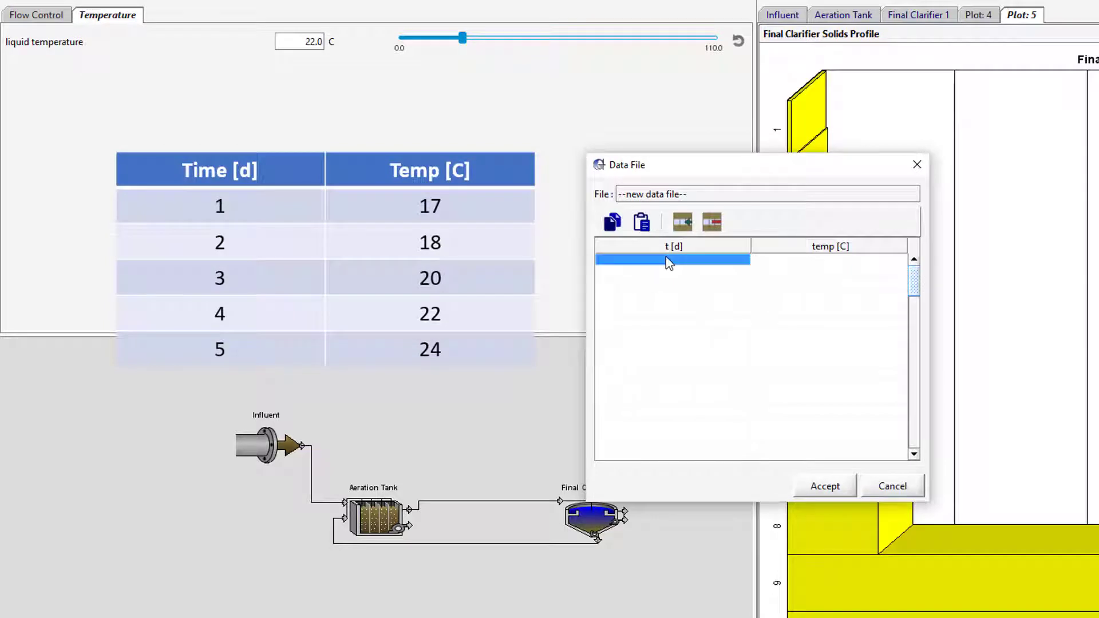
pyautogui.hotkey('ctrl', 'v')
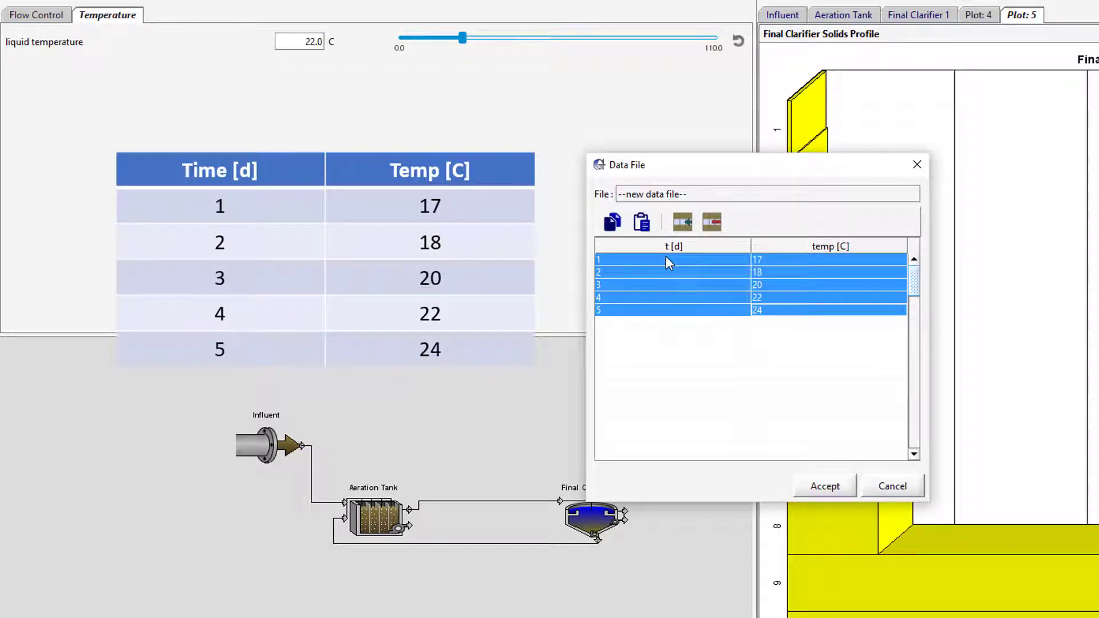
pyautogui.click(664, 322)
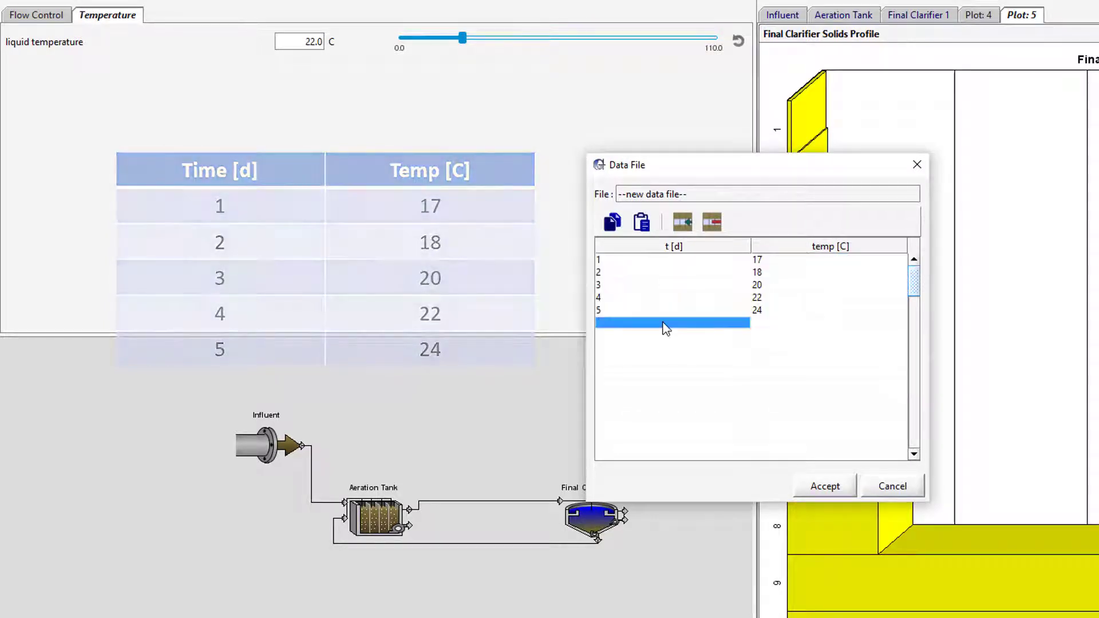
pyautogui.click(823, 486)
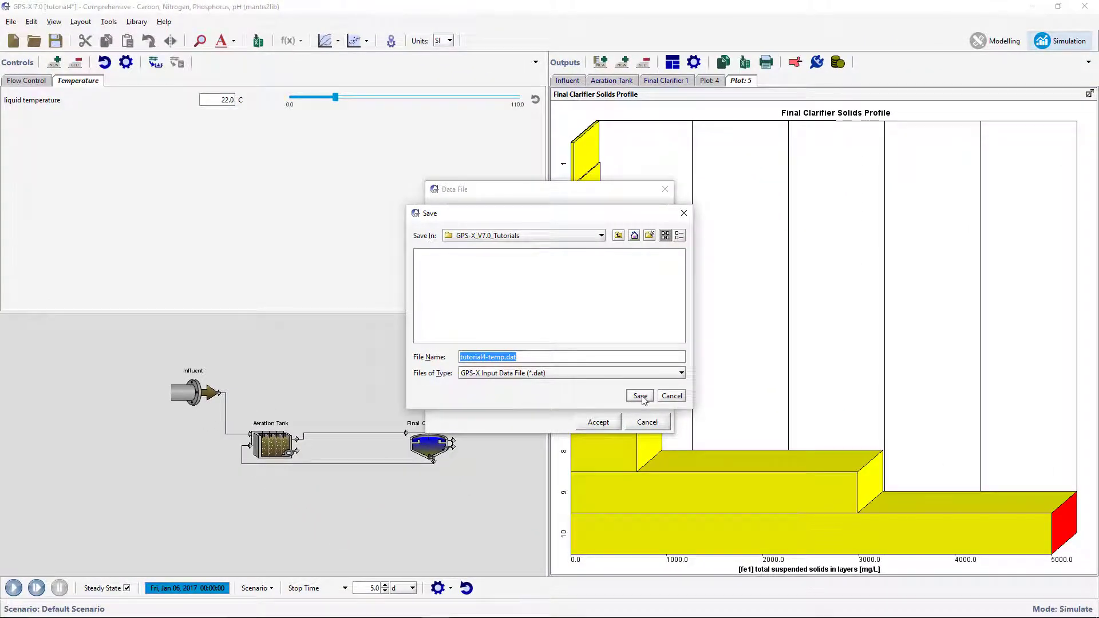
# Step: Save the temperature data as tutorial4-temp.dat, set Stop Time to 5 days and rerun the simulation
pyautogui.click(640, 396)
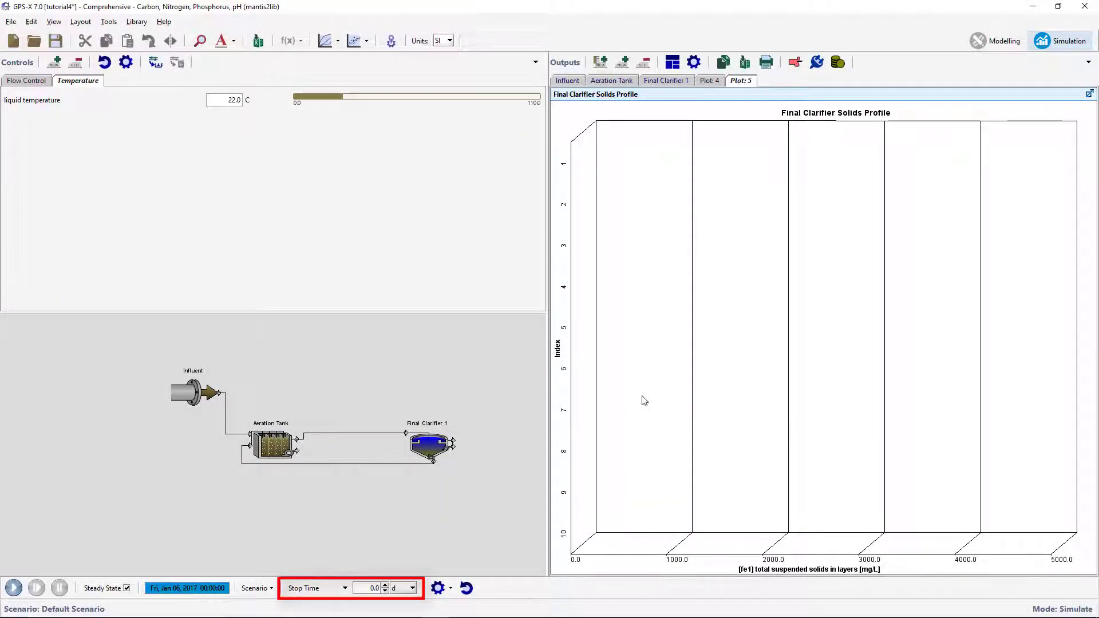
pyautogui.doubleClick(381, 588)
pyautogui.write('5')
pyautogui.click(16, 589)
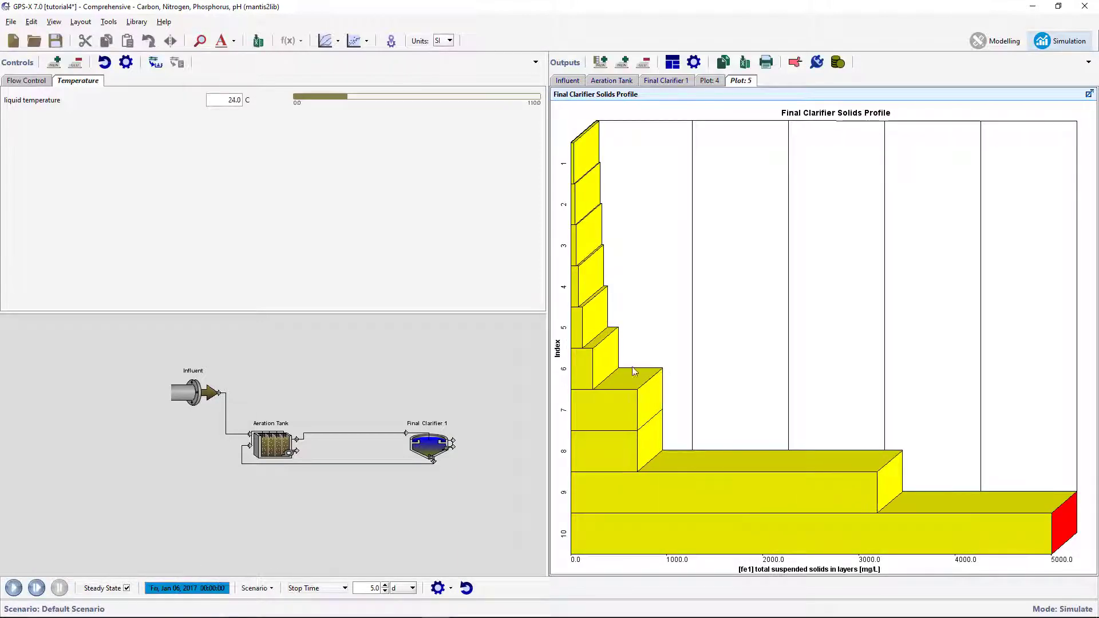
# Step: Paste the measured t/xfe1 effluent TSS table for days 0–5 into cells A1:B8
pyautogui.click(713, 83)
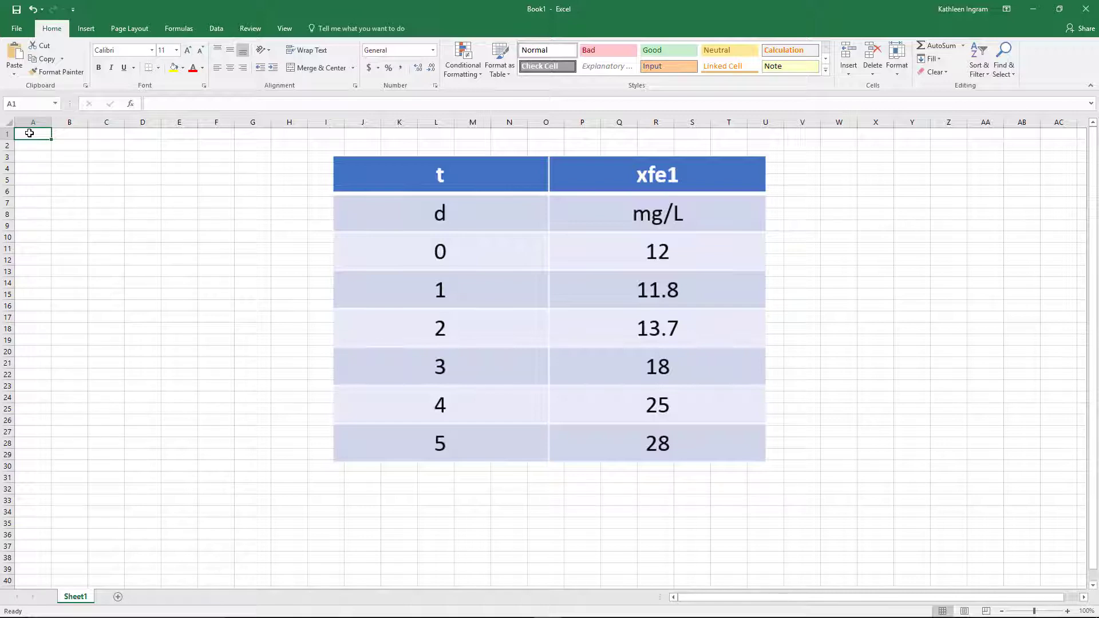
pyautogui.write('t\txfe1 d\tmg/L 0\t12 1\t11.8 2\t13.7 3\t18 4\t25 5\t28')
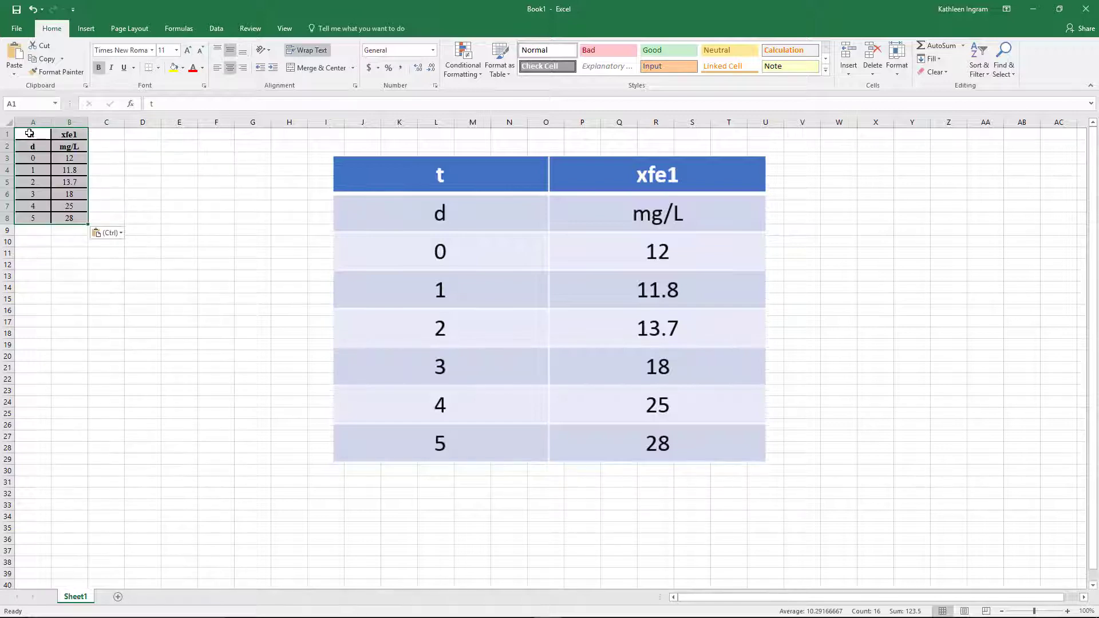
pyautogui.click(109, 134)
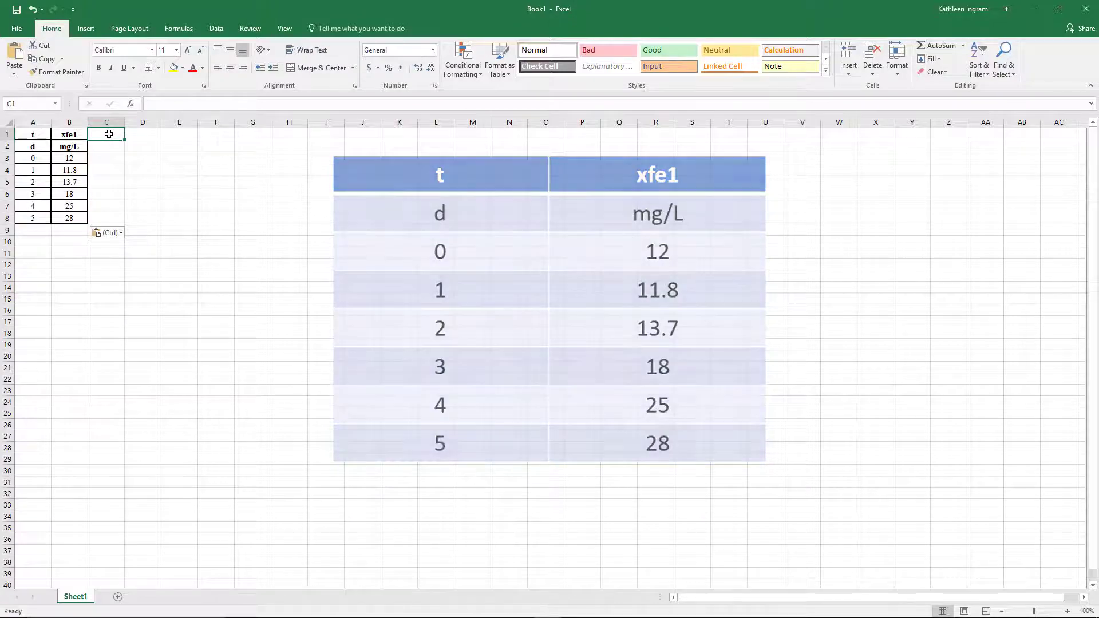
# Step: Save the Excel workbook under the name tutorial4-tss
pyautogui.click(16, 31)
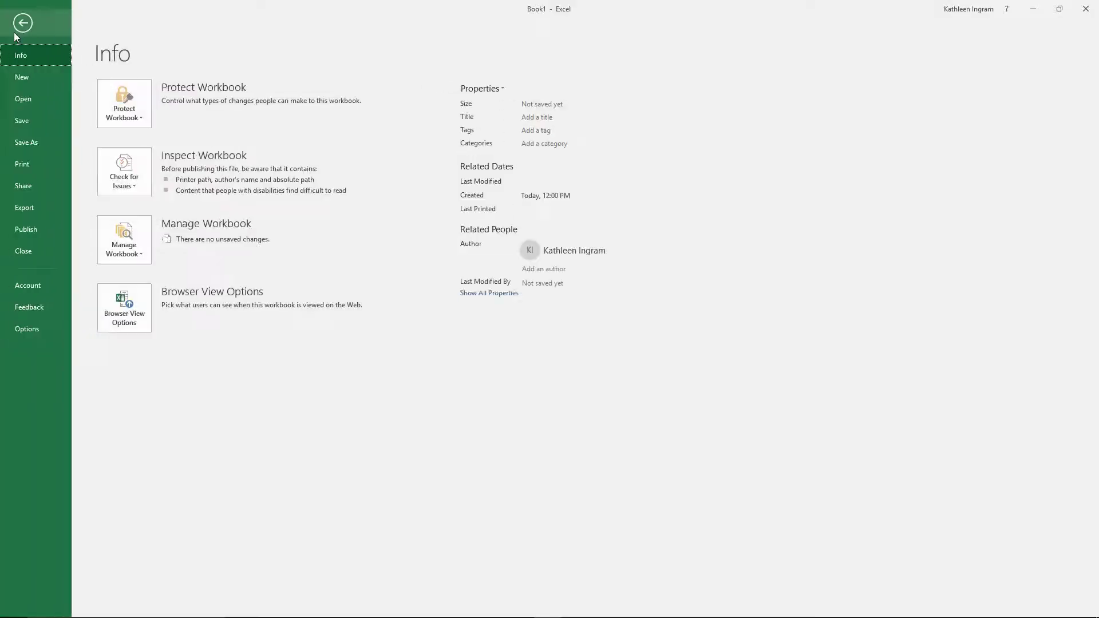
pyautogui.click(20, 143)
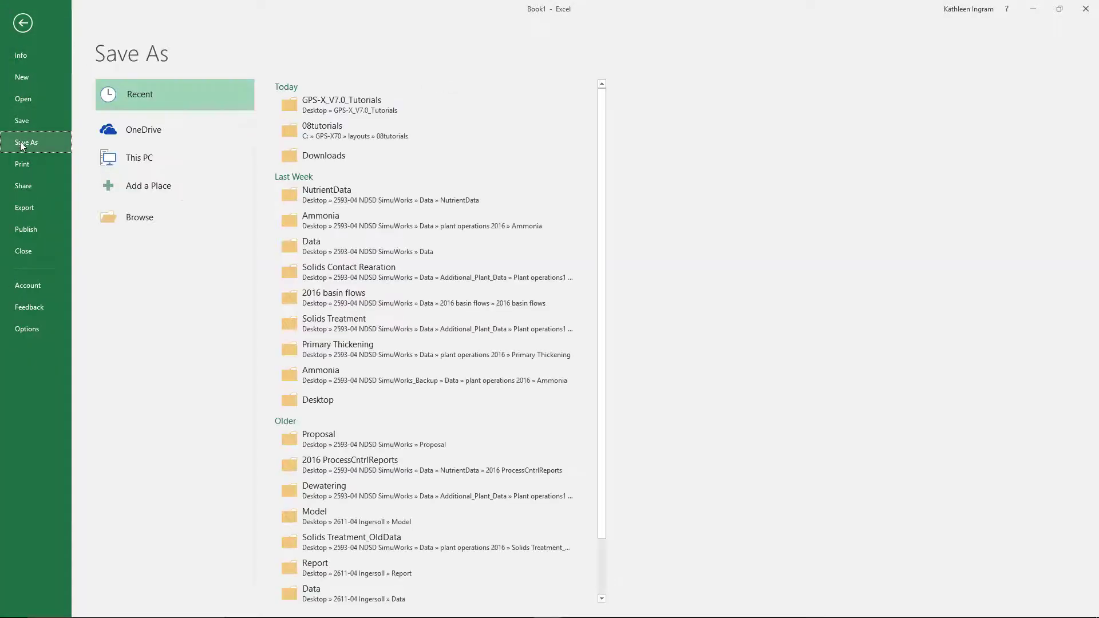
pyautogui.click(122, 219)
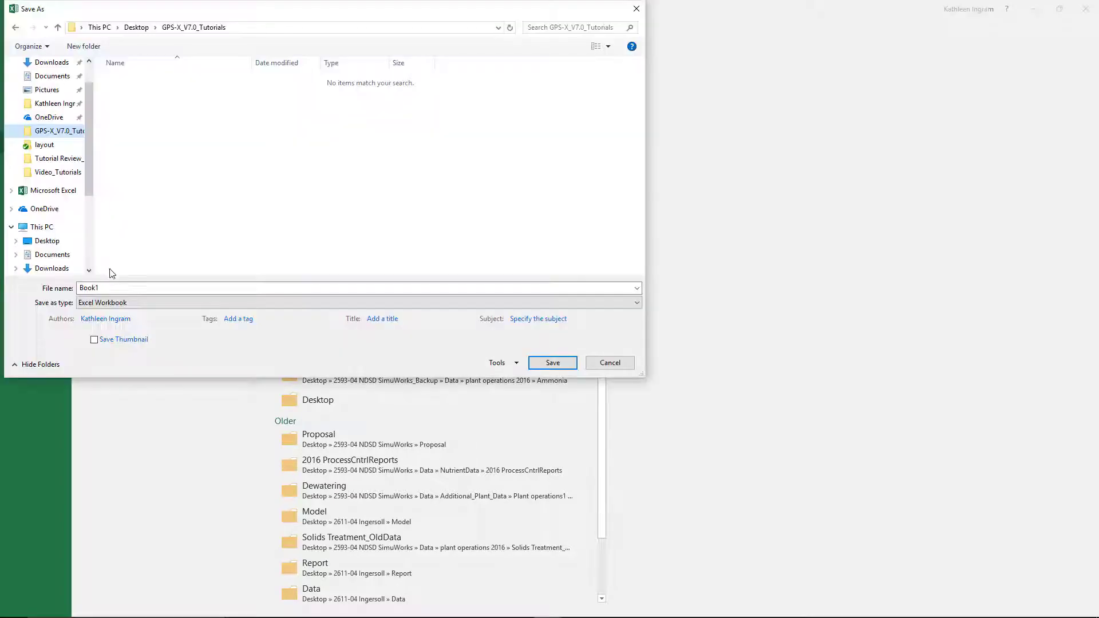
pyautogui.moveTo(107, 288); pyautogui.dragTo(78, 288)
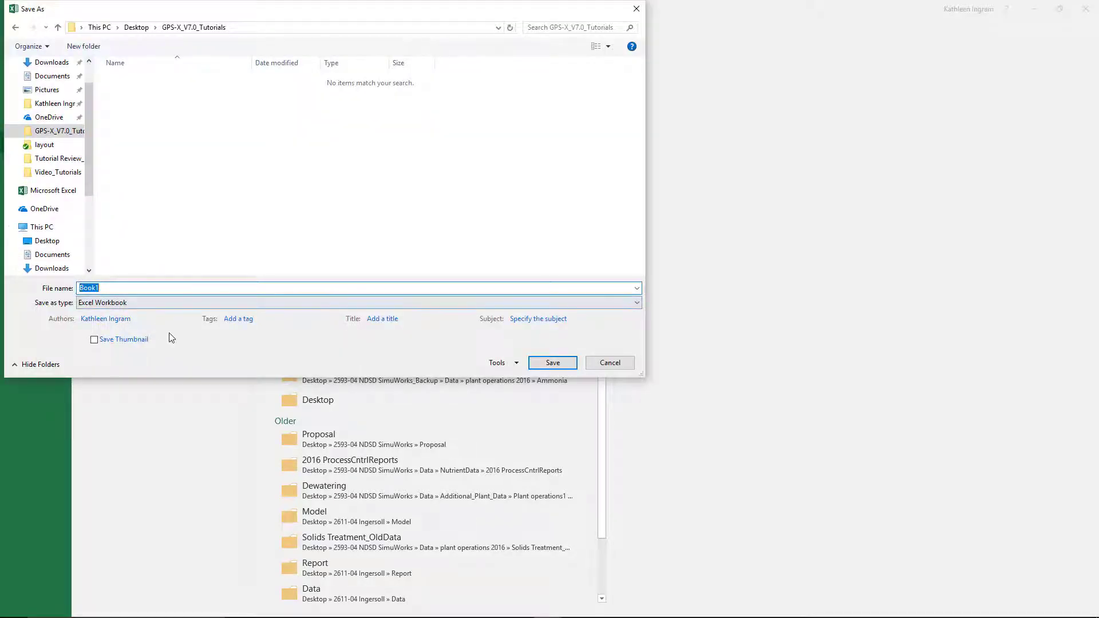
pyautogui.write('tutorial4-')
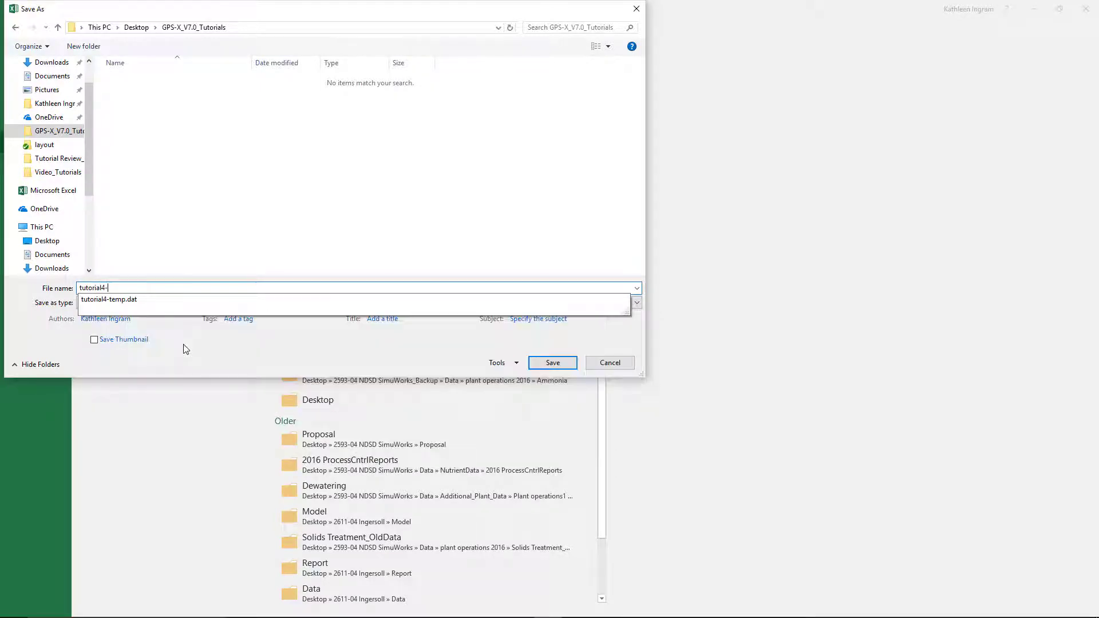
pyautogui.press('Escape')
pyautogui.press('Escape')
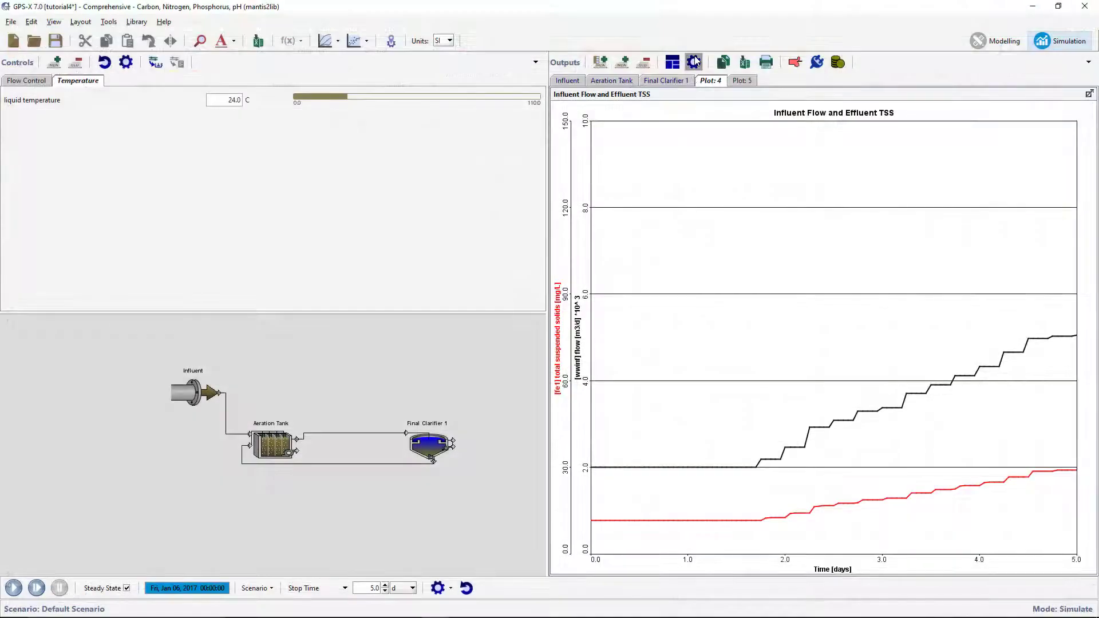
pyautogui.click(693, 62)
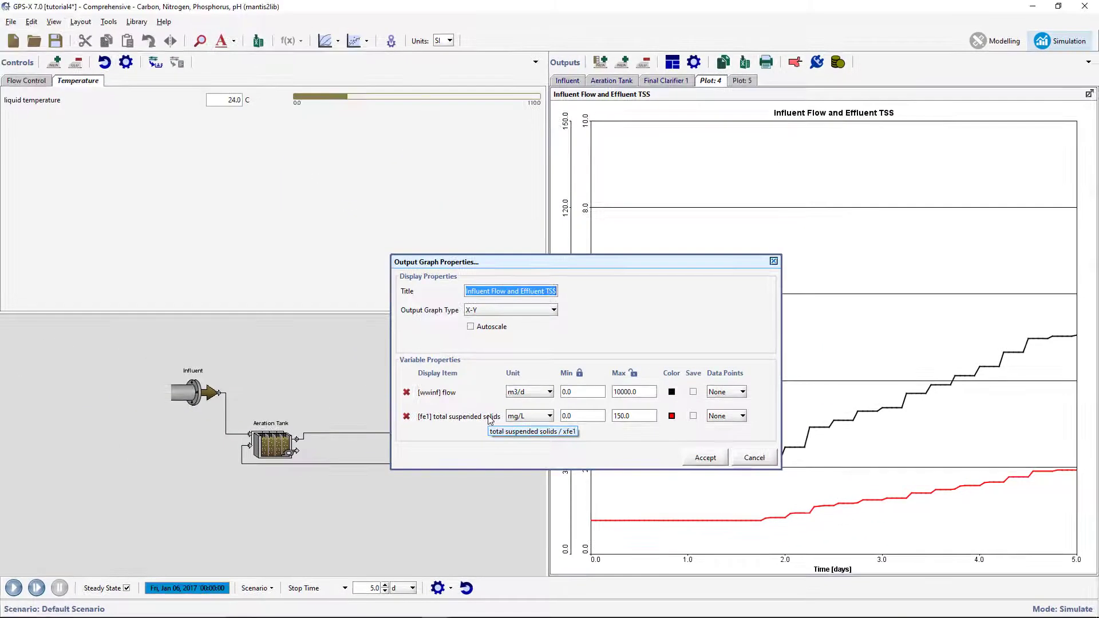
pyautogui.click(706, 457)
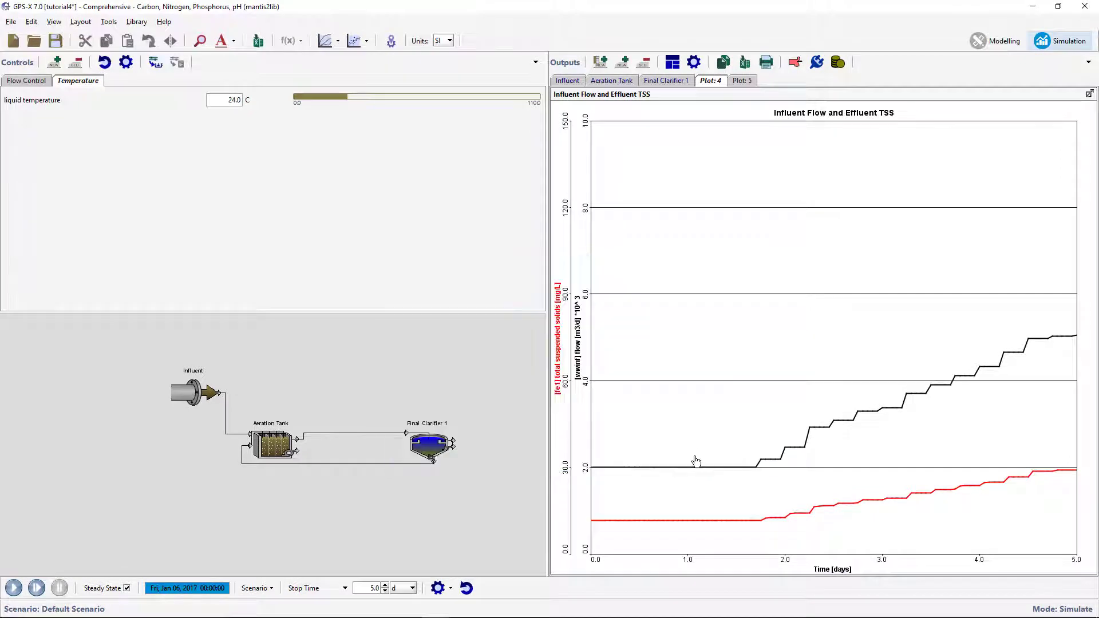
# Step: Add tutorial4-tss.xlsx to the scenario's data files and rerun the simulation with Stop Time 5
pyautogui.click(271, 589)
pyautogui.click(291, 476)
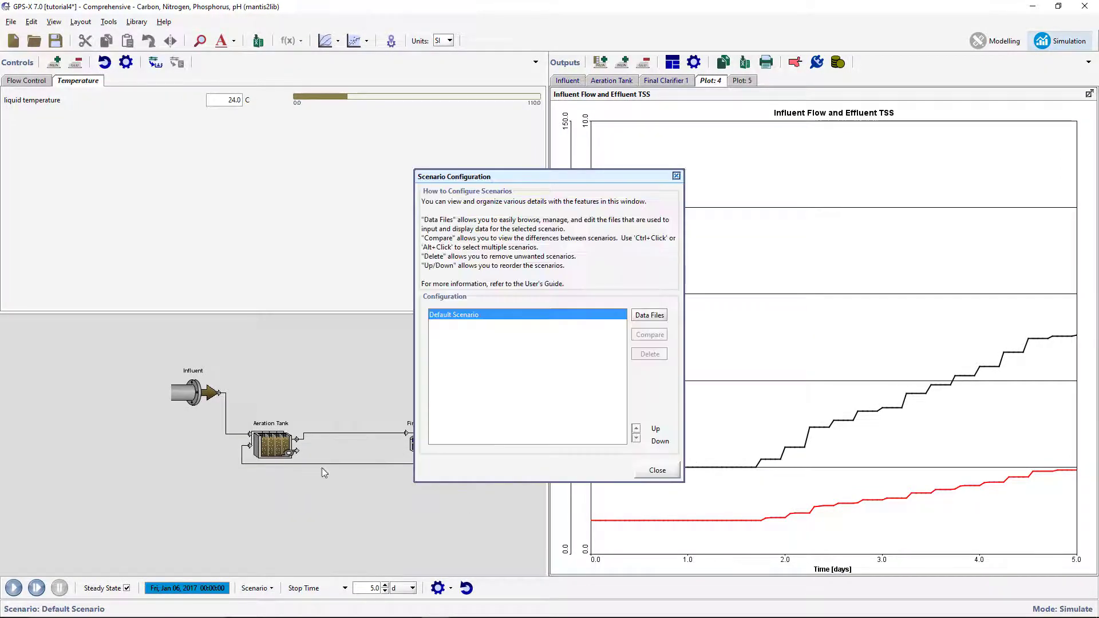
pyautogui.click(650, 316)
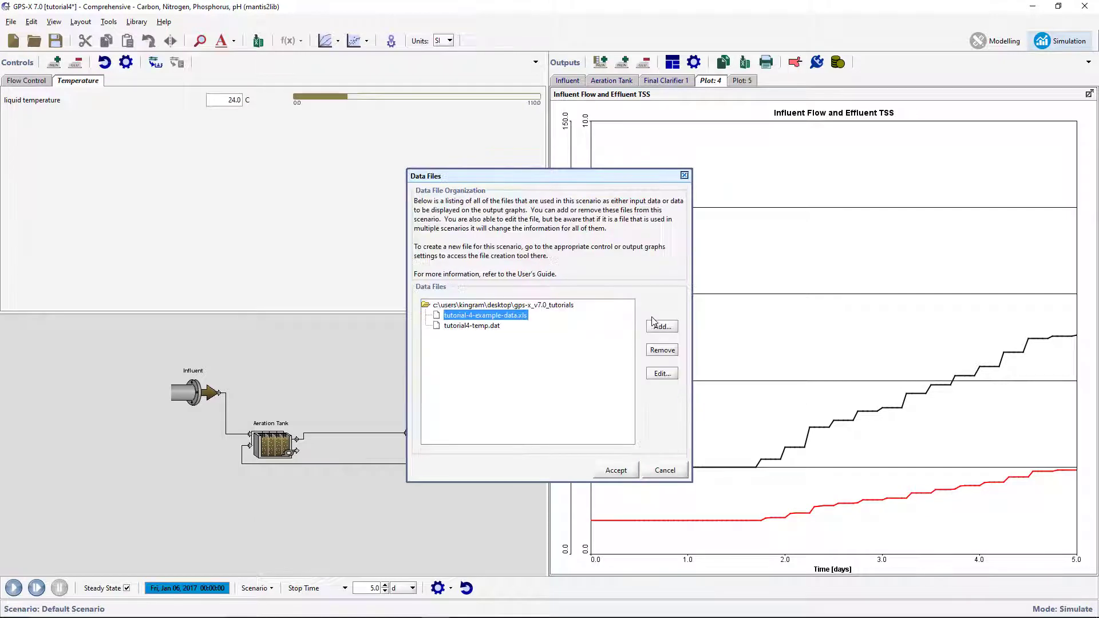
pyautogui.click(655, 330)
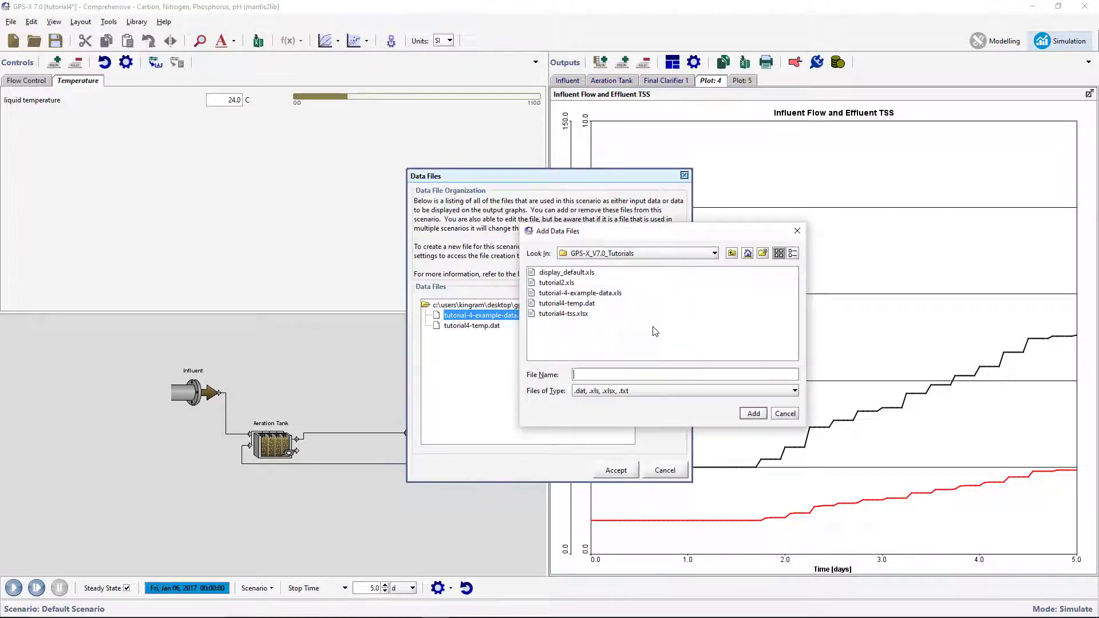
pyautogui.click(585, 314)
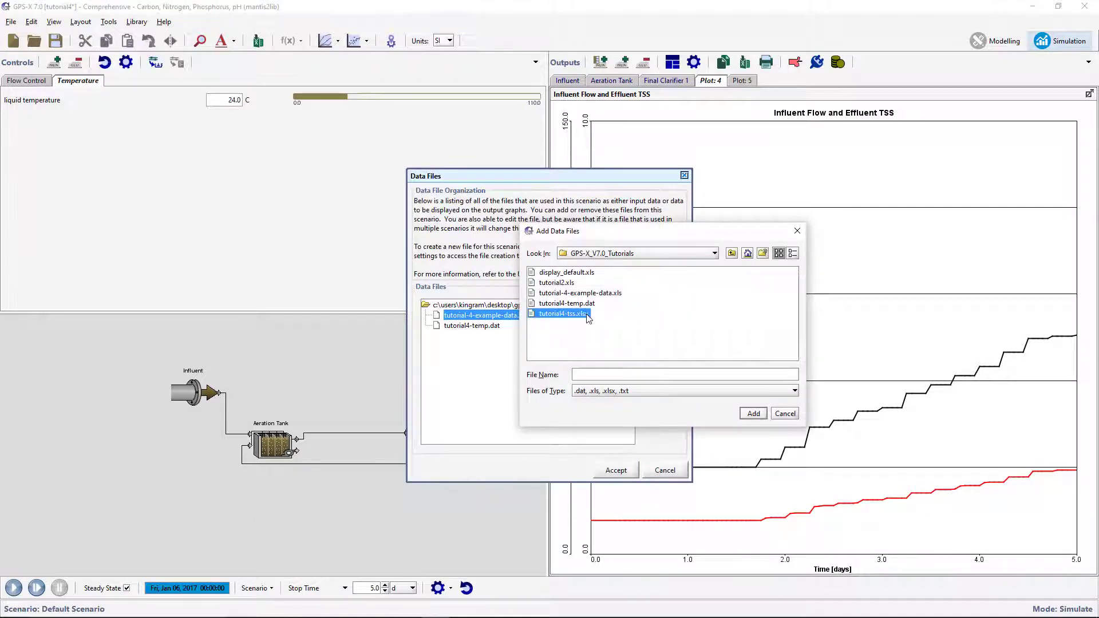
pyautogui.click(752, 413)
pyautogui.click(617, 471)
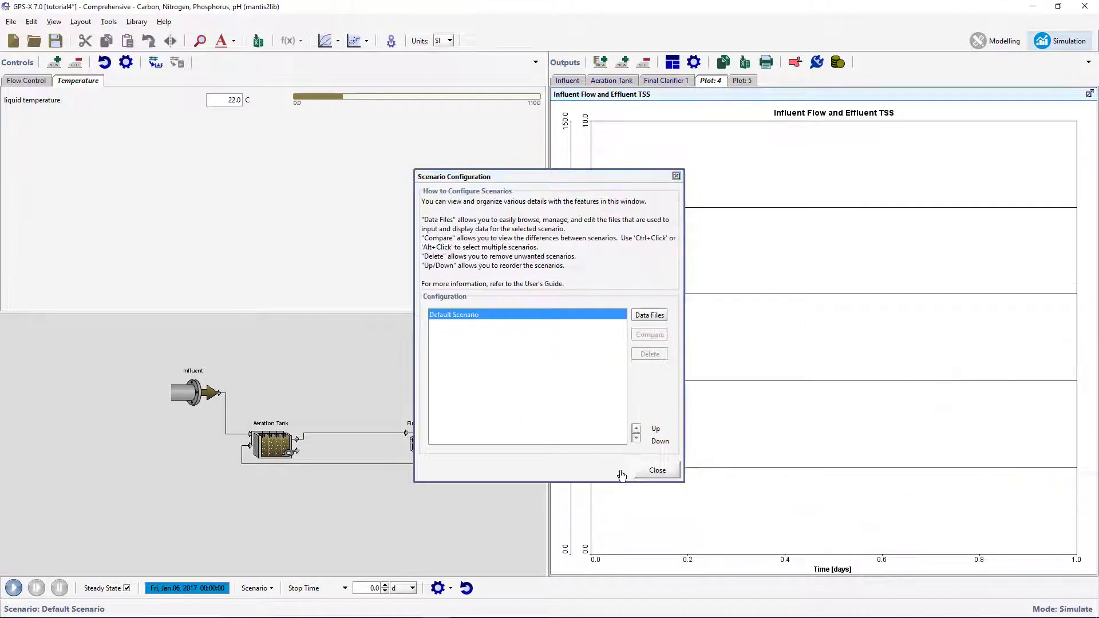
pyautogui.click(645, 473)
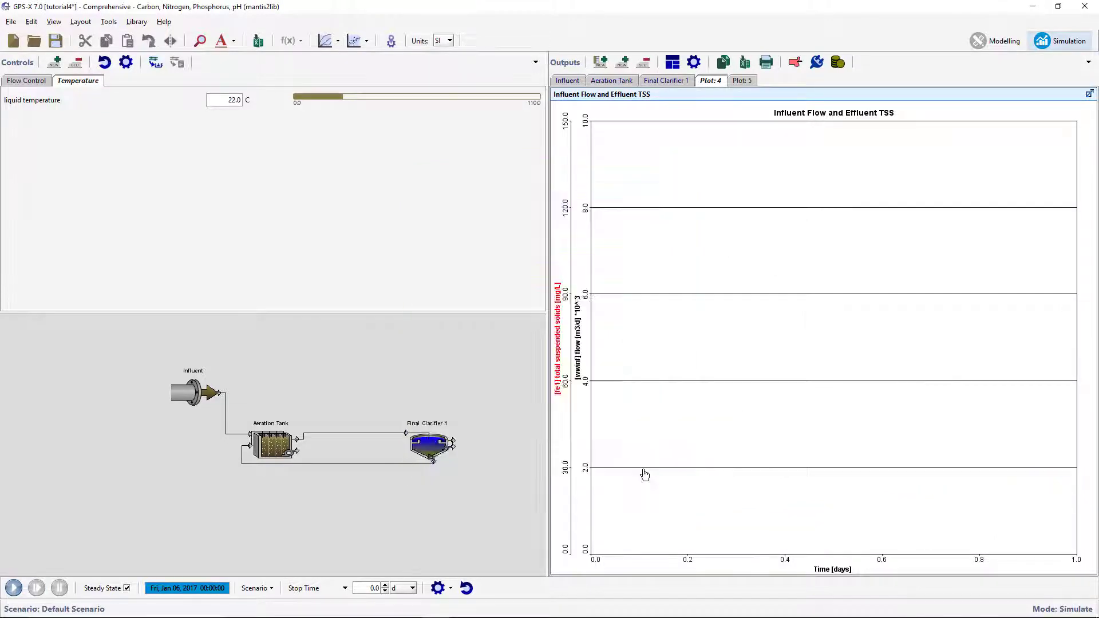
pyautogui.doubleClick(364, 589)
pyautogui.click(15, 588)
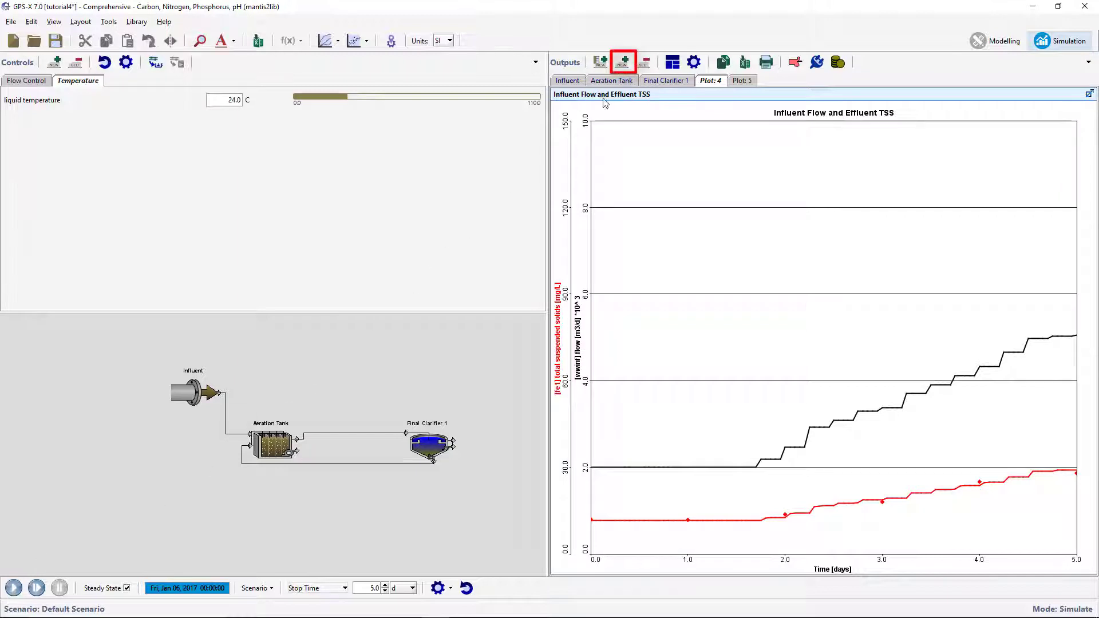
# Step: On a new plot page, graph the aeration tank's per-reactor readily degradable soluble substrate
pyautogui.click(627, 64)
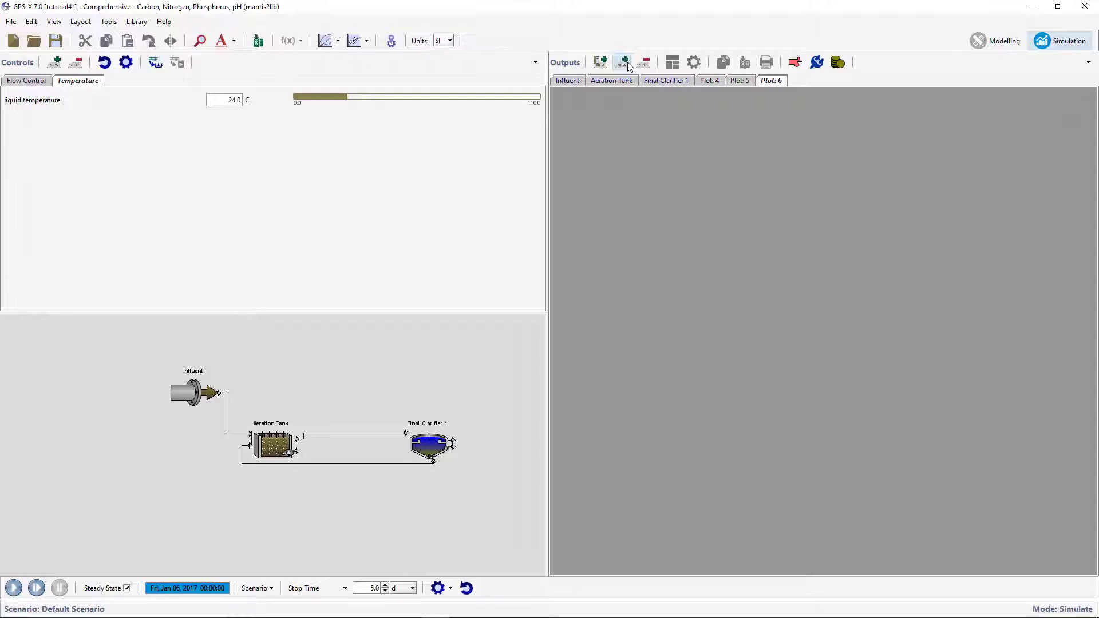
pyautogui.rightClick(265, 453)
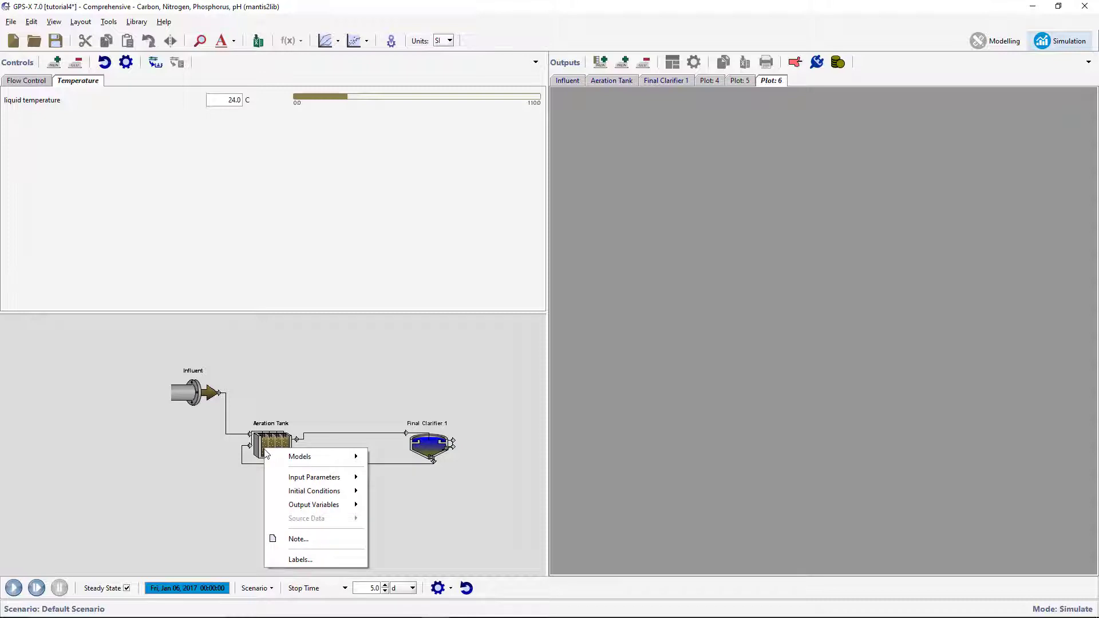
pyautogui.moveTo(291, 506)
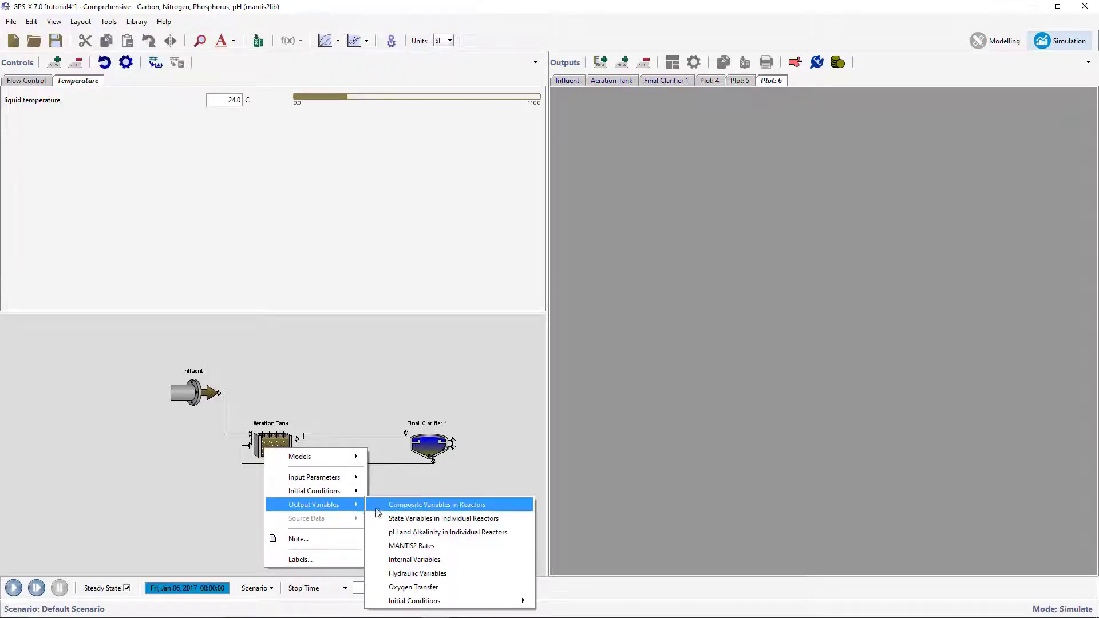
pyautogui.click(395, 519)
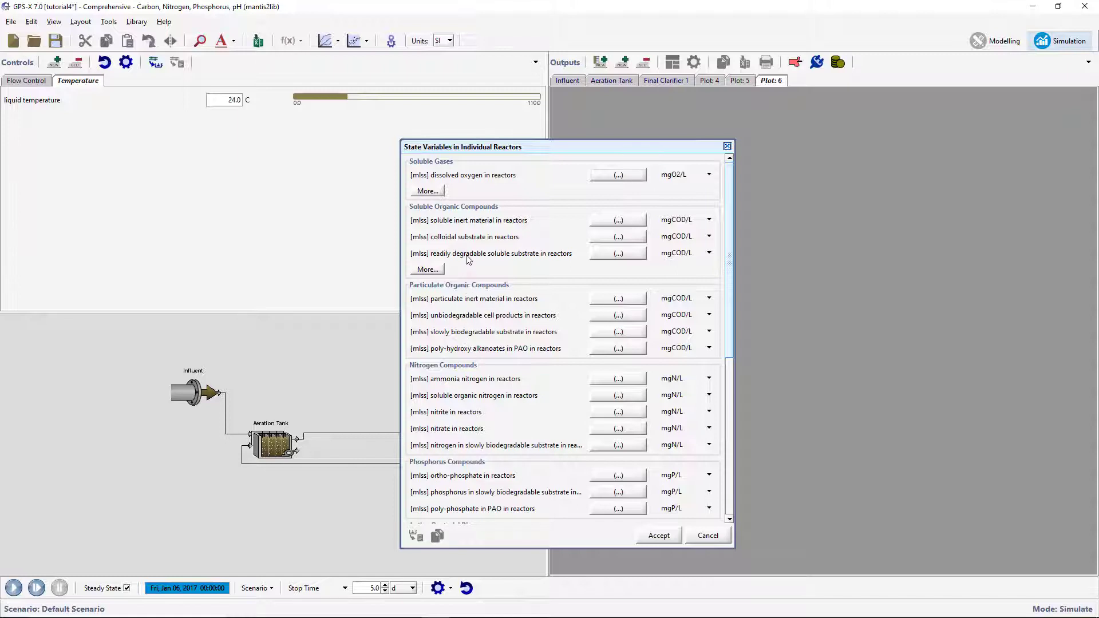
pyautogui.moveTo(468, 259); pyautogui.dragTo(777, 237)
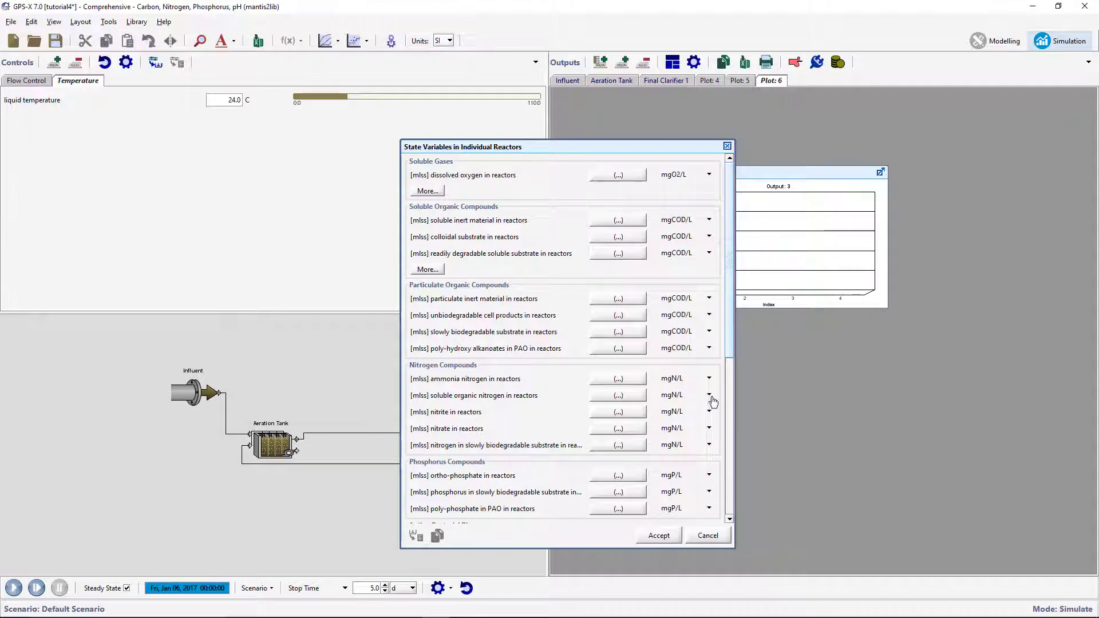
pyautogui.click(667, 532)
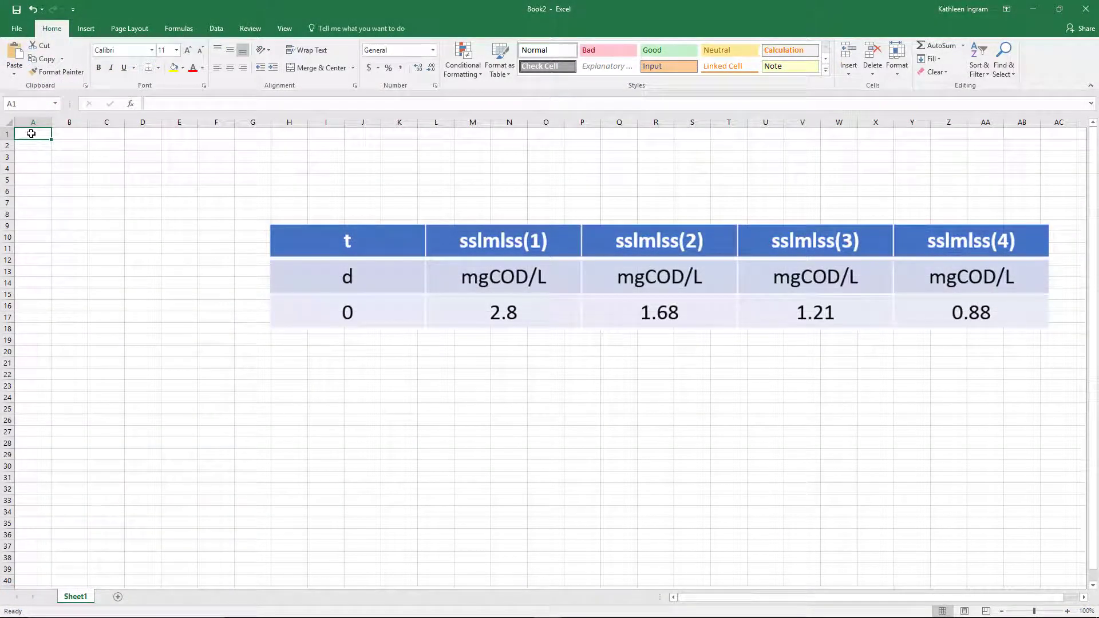
# Step: Paste the t and sslmlss(1)–(4) table (2.8, 1.68, 1.21, 0.88 mgCOD/L) into A1:E3
pyautogui.write('t\tsslmlss(1)\tsslmlss(2)\tsslmlss(3)\tsslmlss(4) d\tmgCOD/L\tmgCOD/L\tmgCOD/L\tmgCOD/L 0\t2.8\t1.68\t1.21\t0.88')
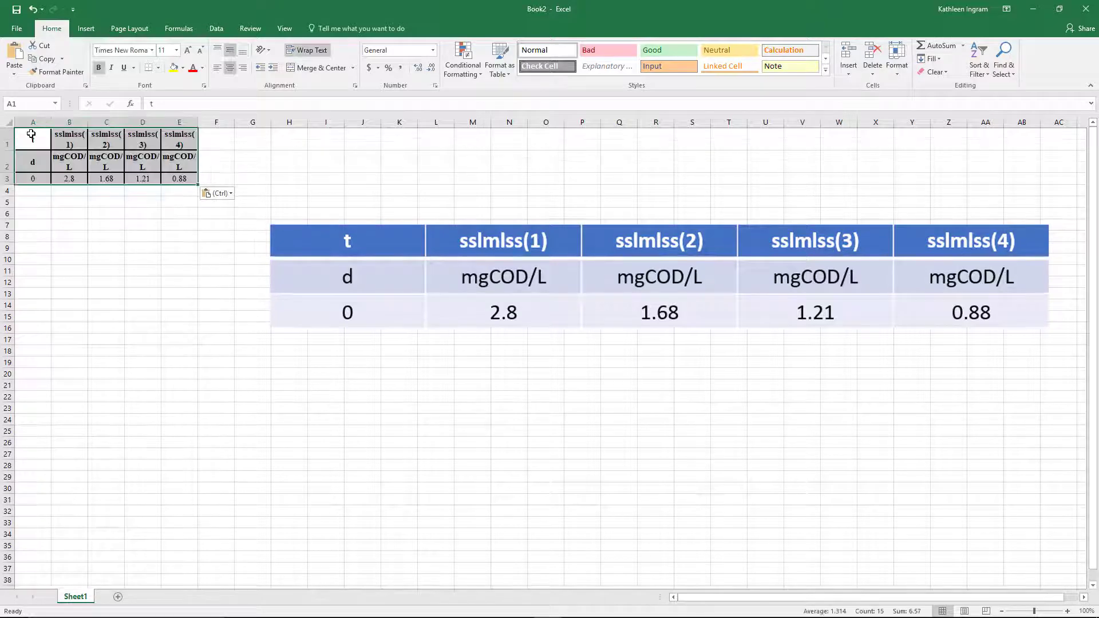
pyautogui.click(215, 141)
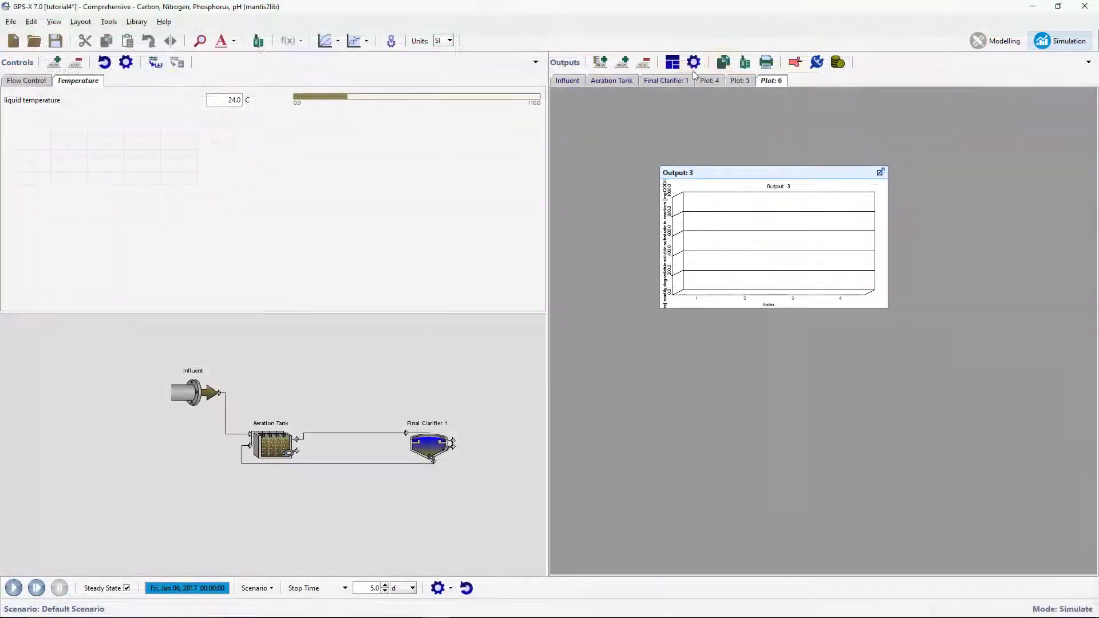
# Step: Save the workbook as tutorial4-mlss, set the substrate chart to autoscale, and maximize it
pyautogui.click(694, 62)
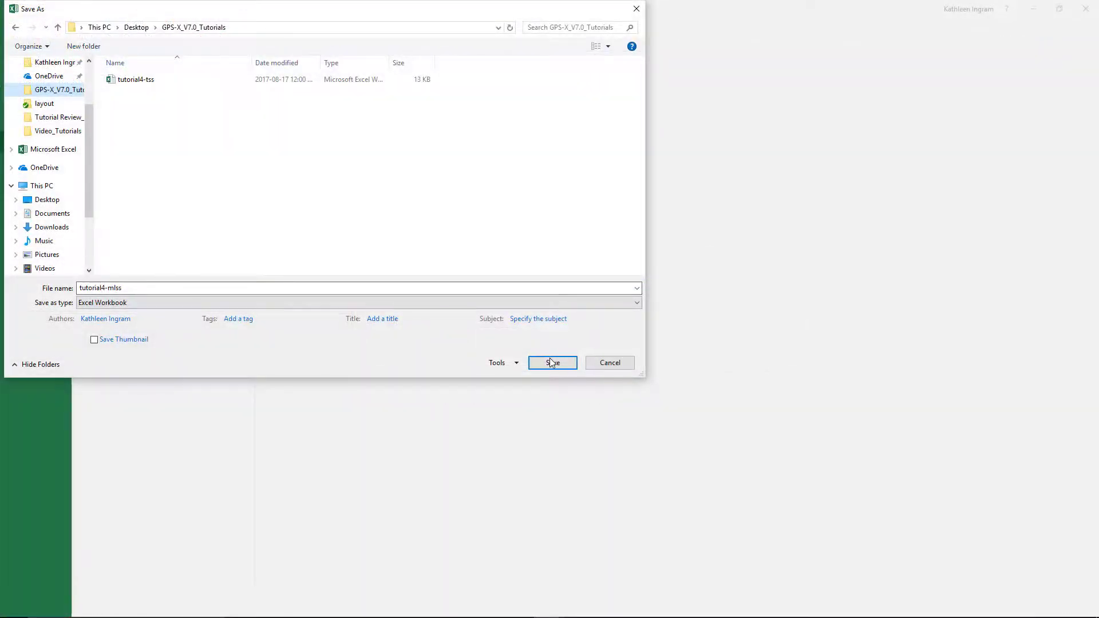
pyautogui.click(547, 357)
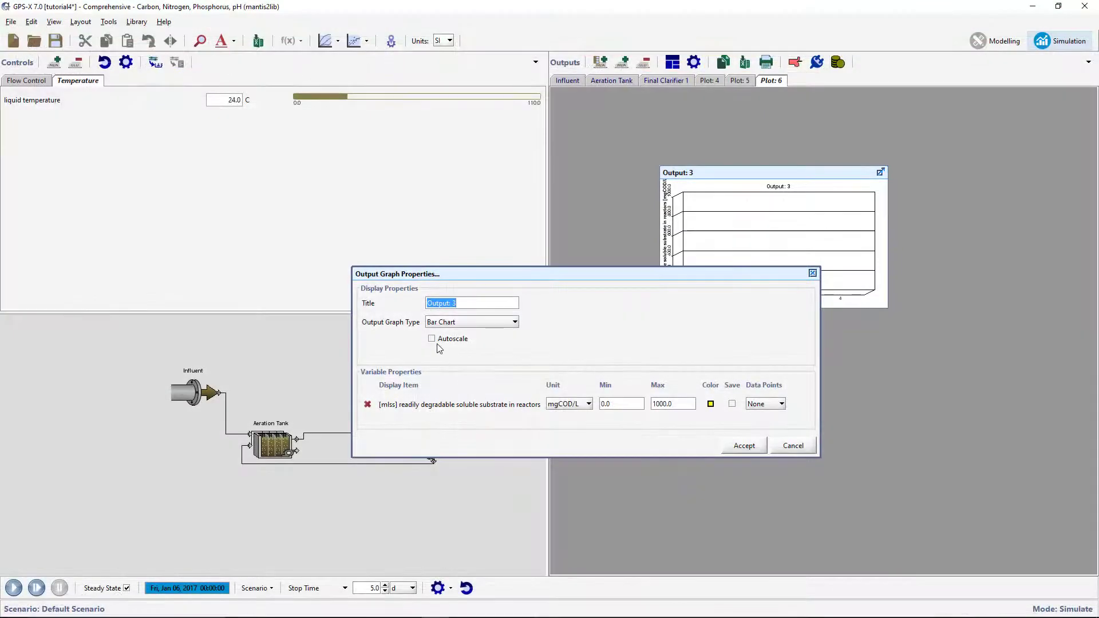
pyautogui.click(432, 339)
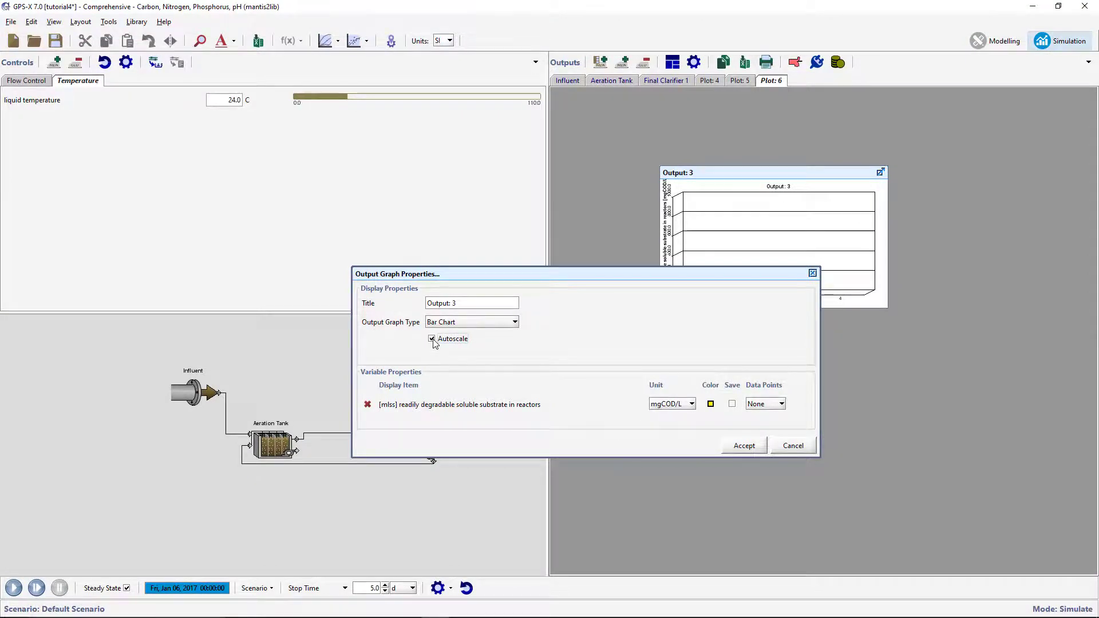
pyautogui.click(732, 448)
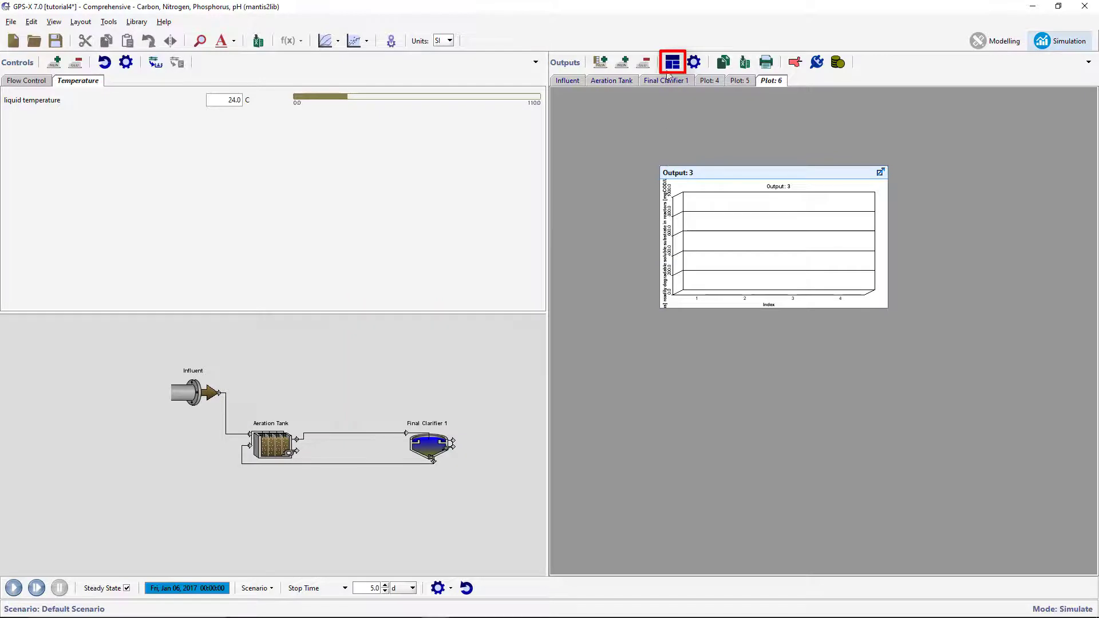
pyautogui.click(670, 68)
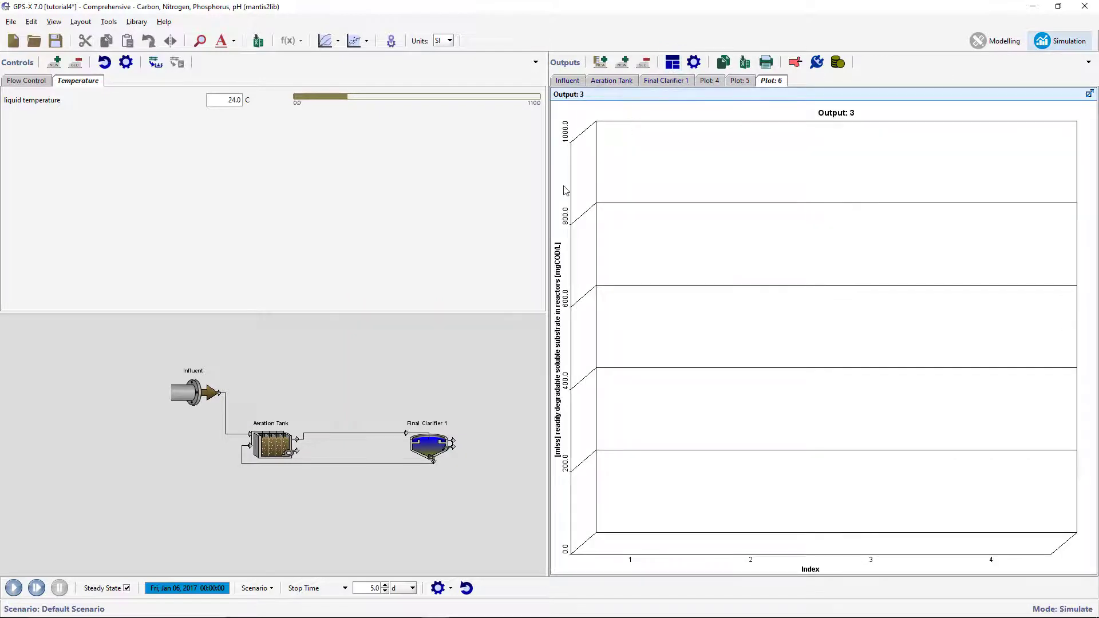
# Step: Add tutorial4-mlss.xlsx to the scenario's data file list
pyautogui.click(276, 585)
pyautogui.click(274, 474)
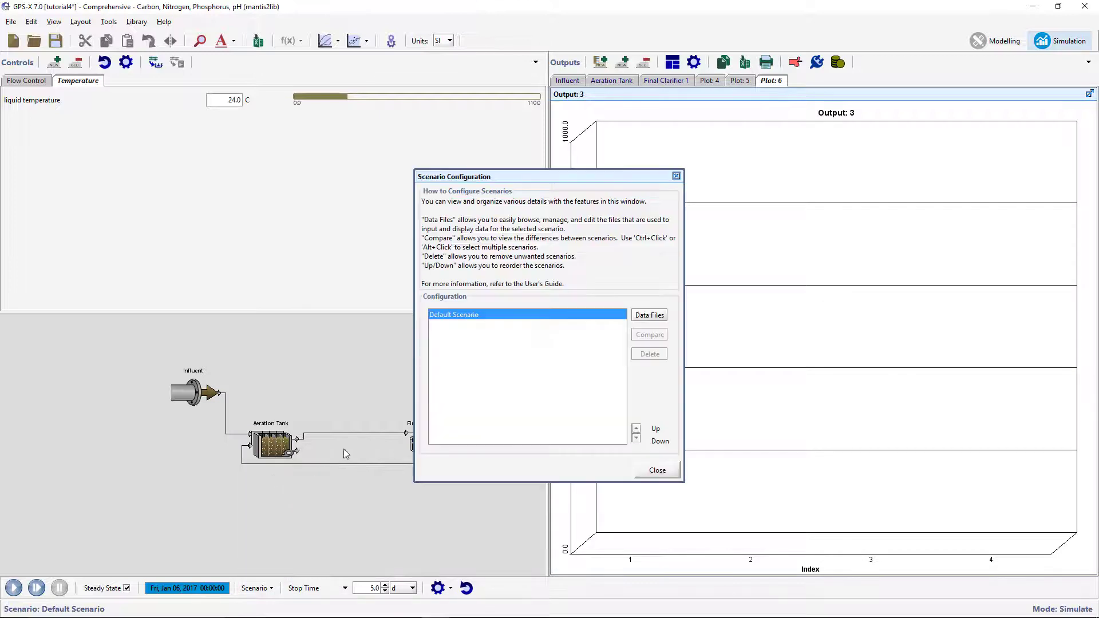
pyautogui.click(638, 316)
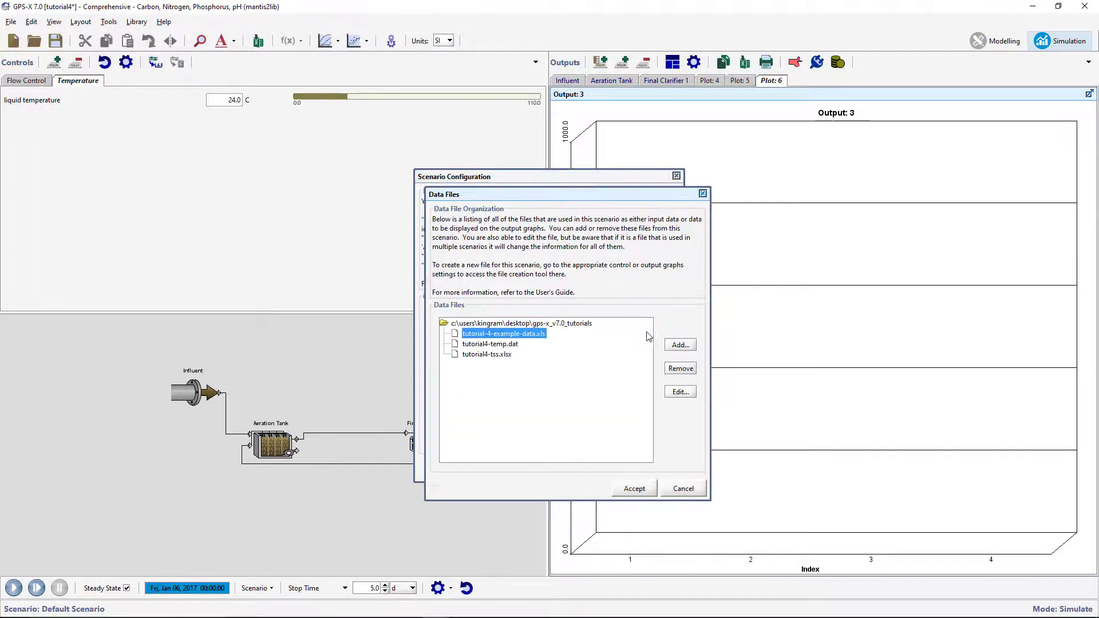
pyautogui.click(668, 348)
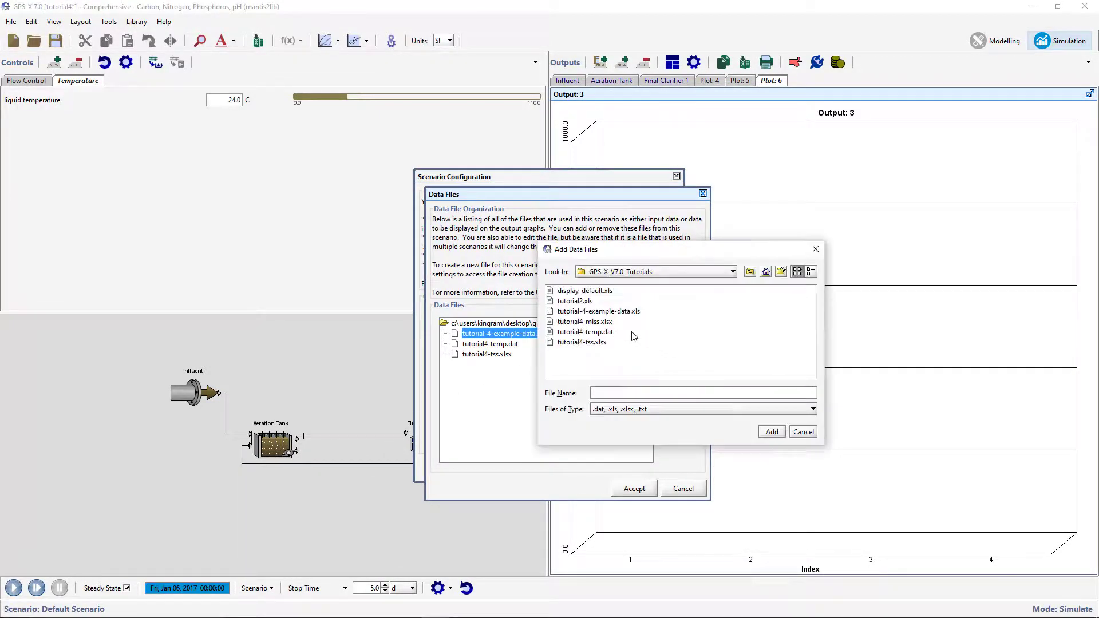
pyautogui.click(611, 323)
pyautogui.click(767, 434)
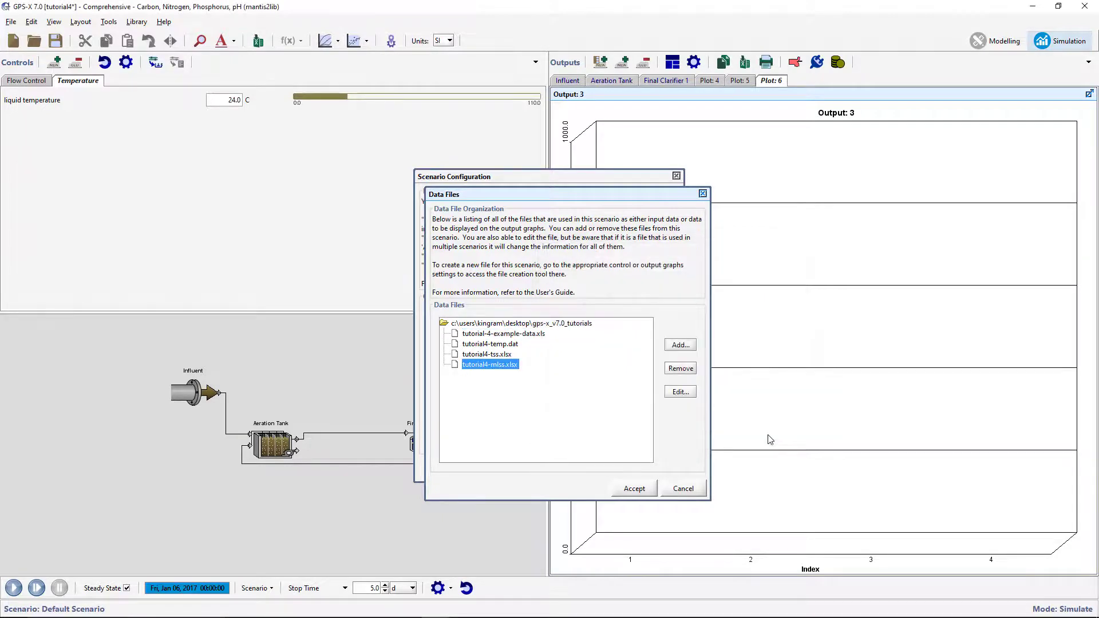
pyautogui.click(645, 493)
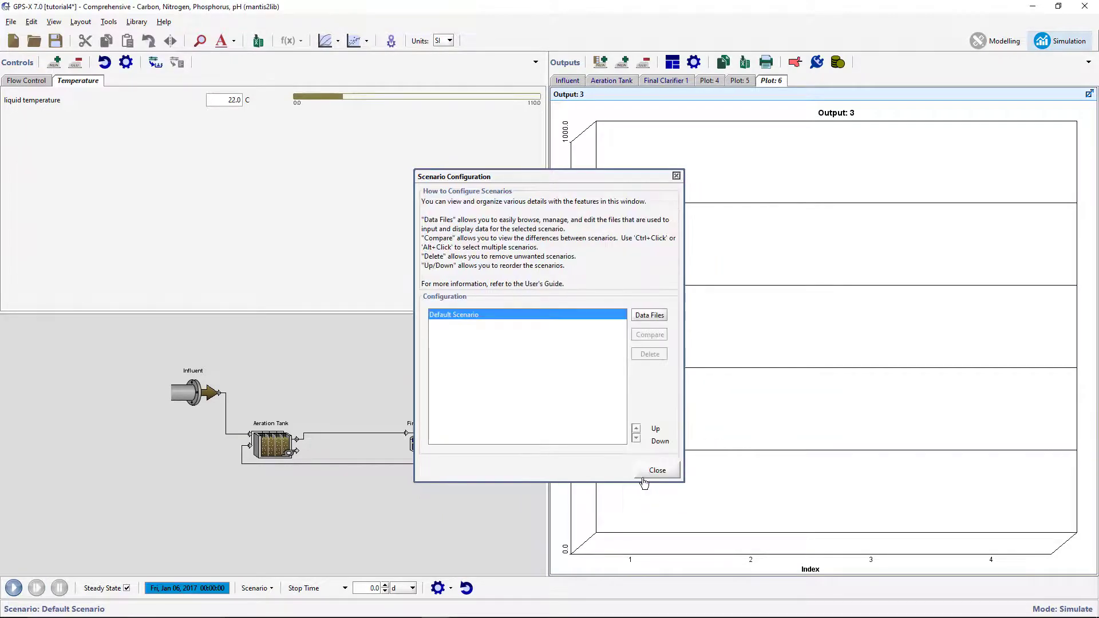
pyautogui.click(649, 473)
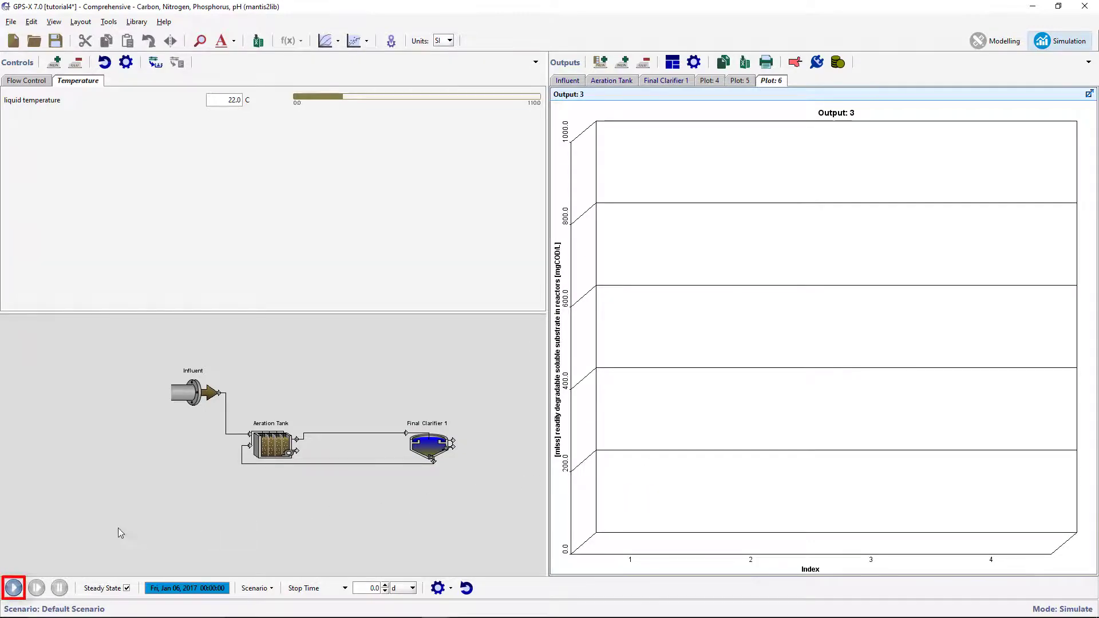
# Step: Run the simulation to compare substrate (reactor 1: 3.179 vs 2.8 mgCOD/L) and save tutorial4
pyautogui.click(11, 588)
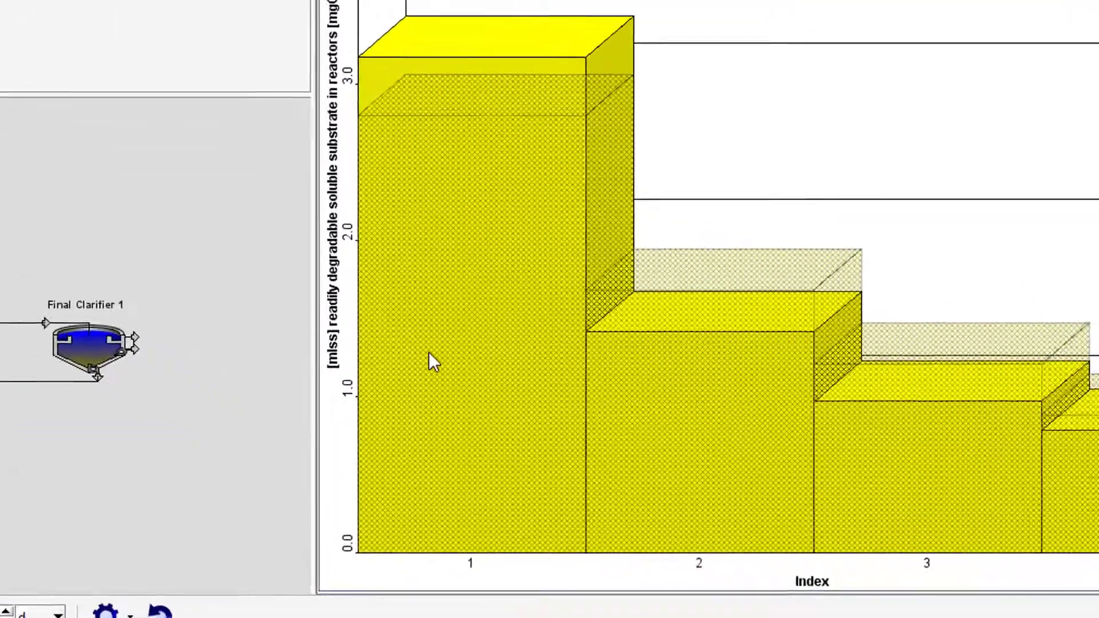
pyautogui.moveTo(521, 456)
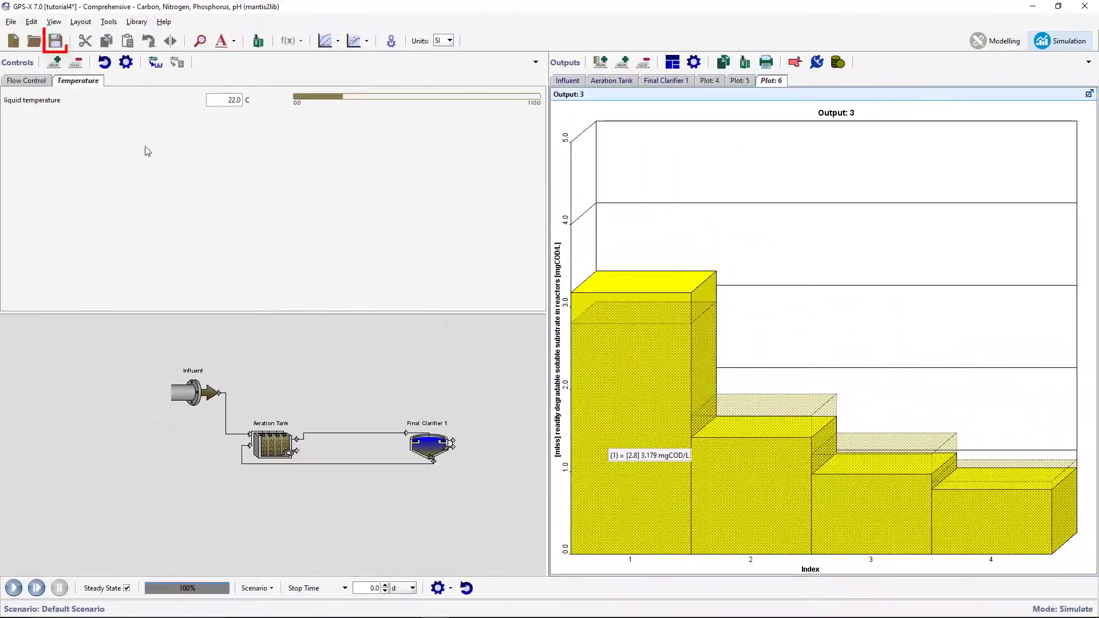
pyautogui.click(55, 42)
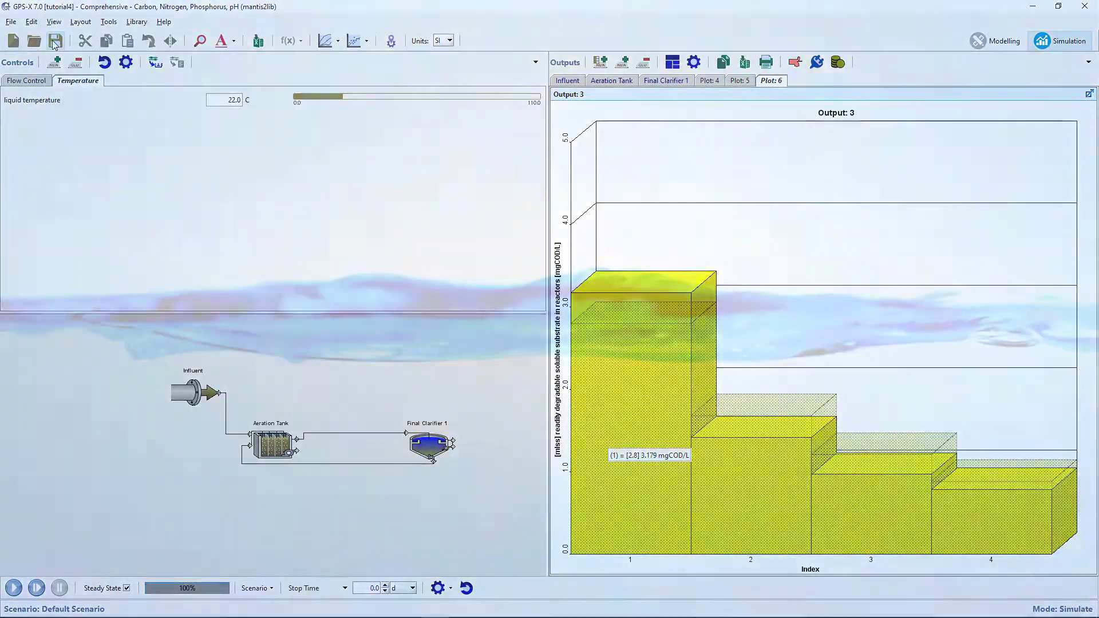